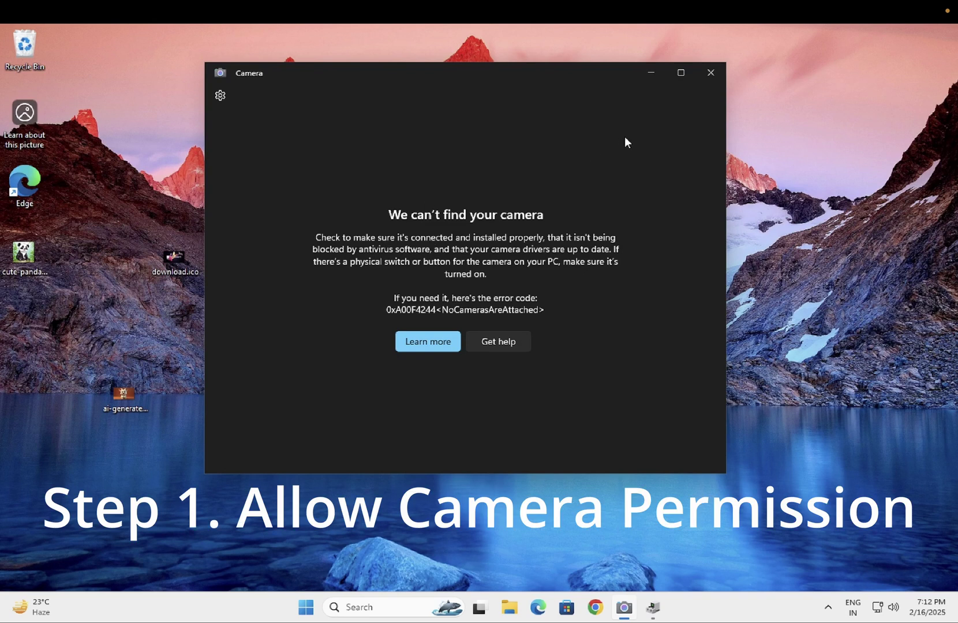
Step: Close the Camera app and open the Camera permission page under Privacy & security in Windows Settings
click(714, 75)
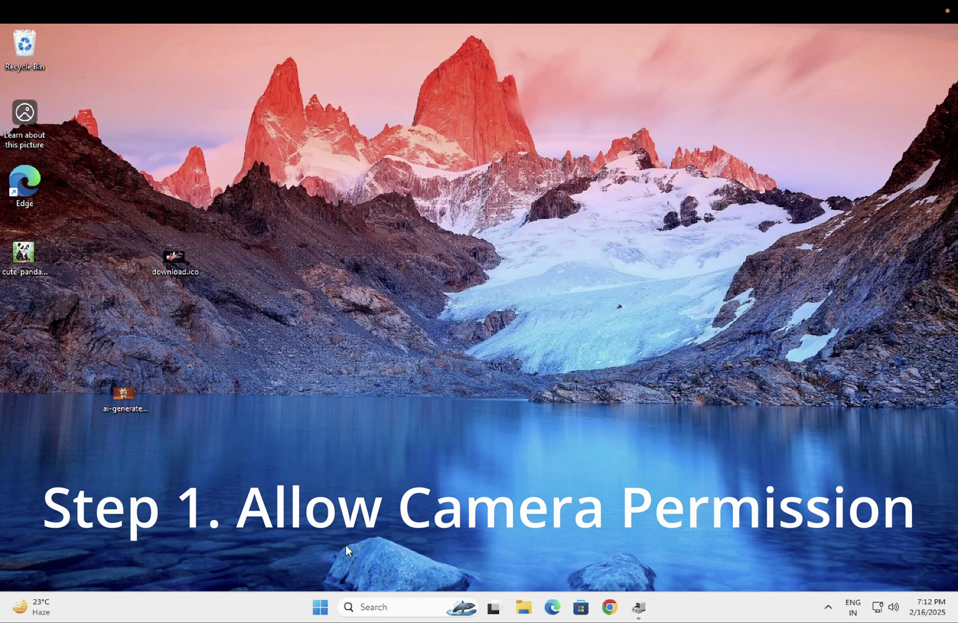
click(320, 607)
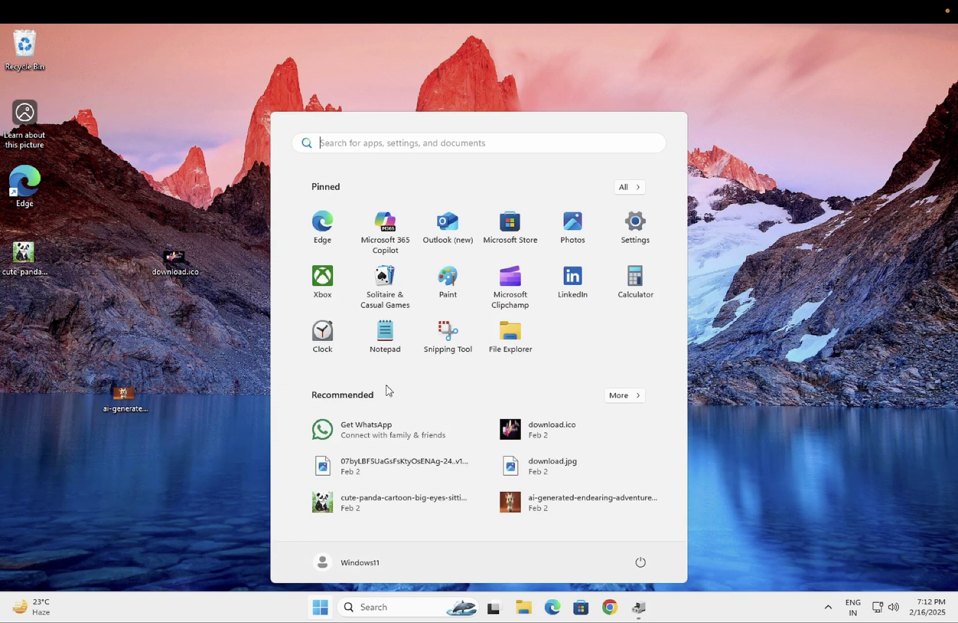
click(635, 237)
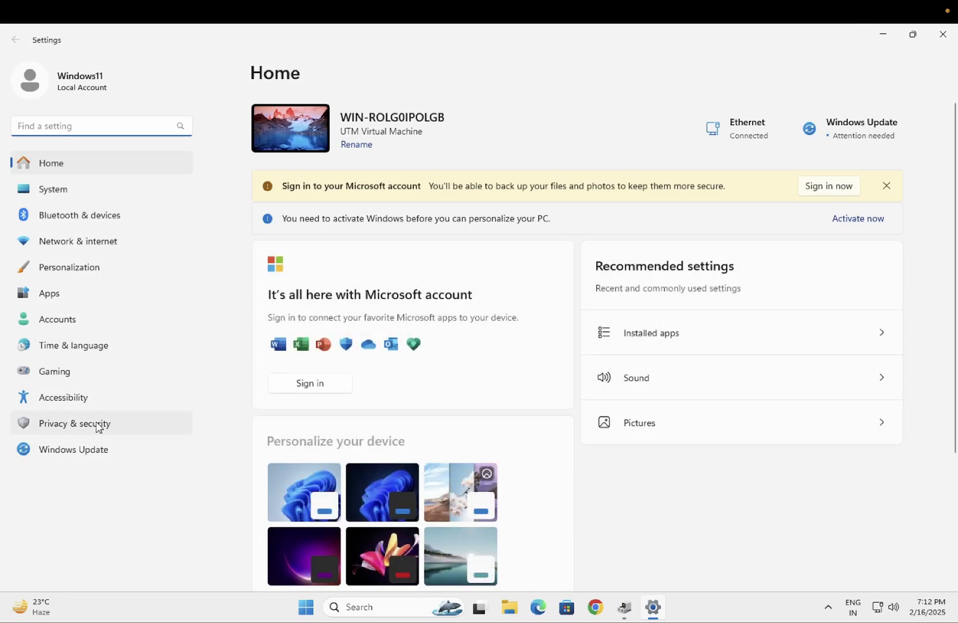
click(98, 428)
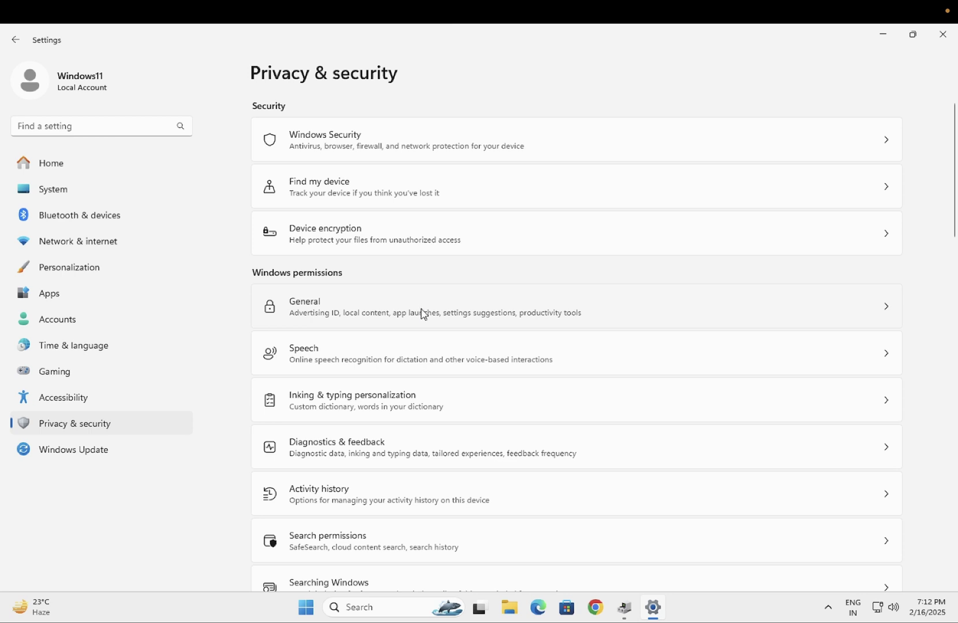
scroll(421, 313, down, 15)
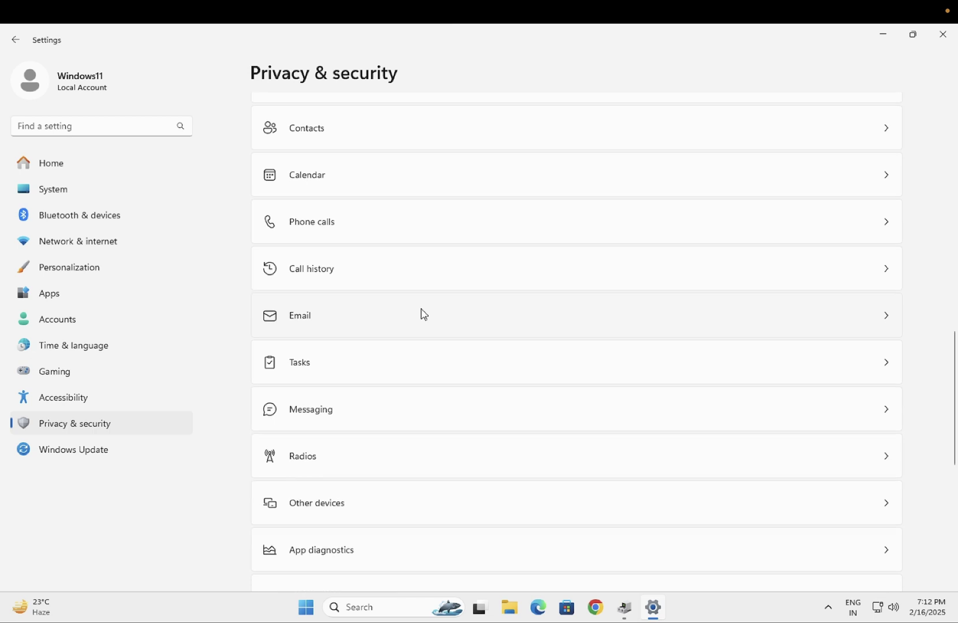
scroll(421, 313, up, 5)
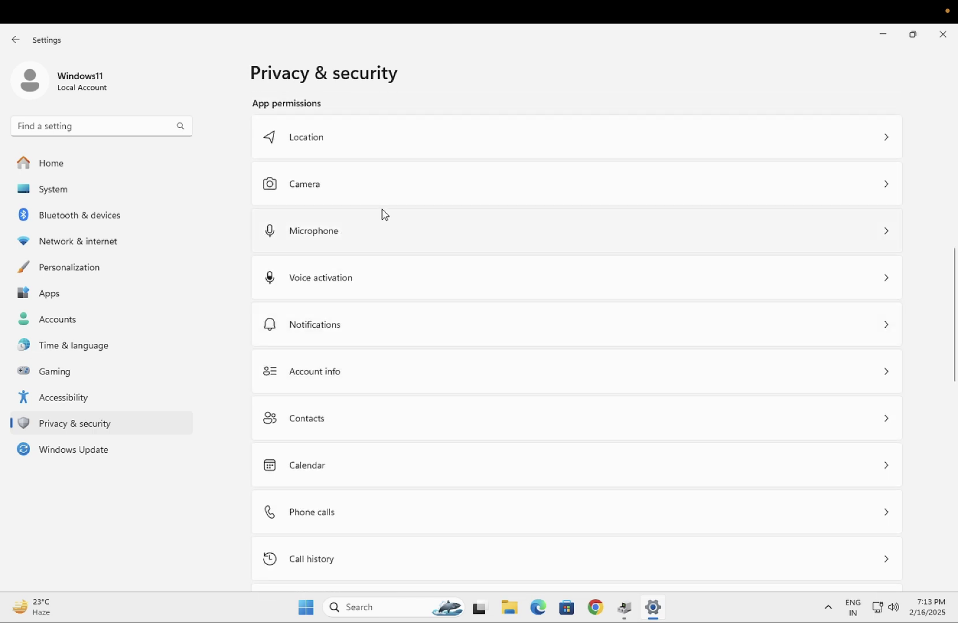
click(402, 191)
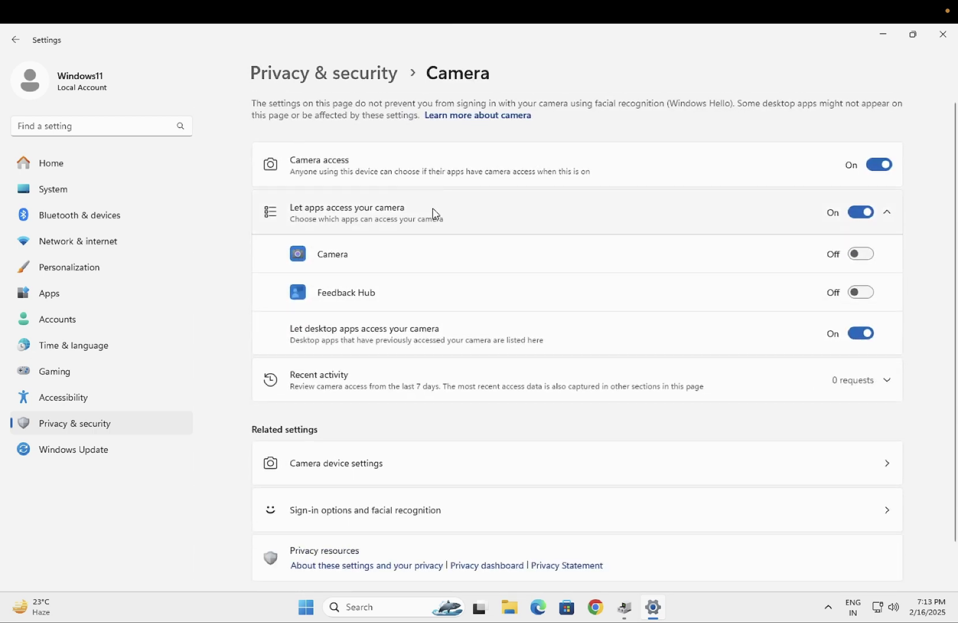
Step: Turn Camera access off and on again, allow the Camera app to access the camera, and close Settings
click(885, 166)
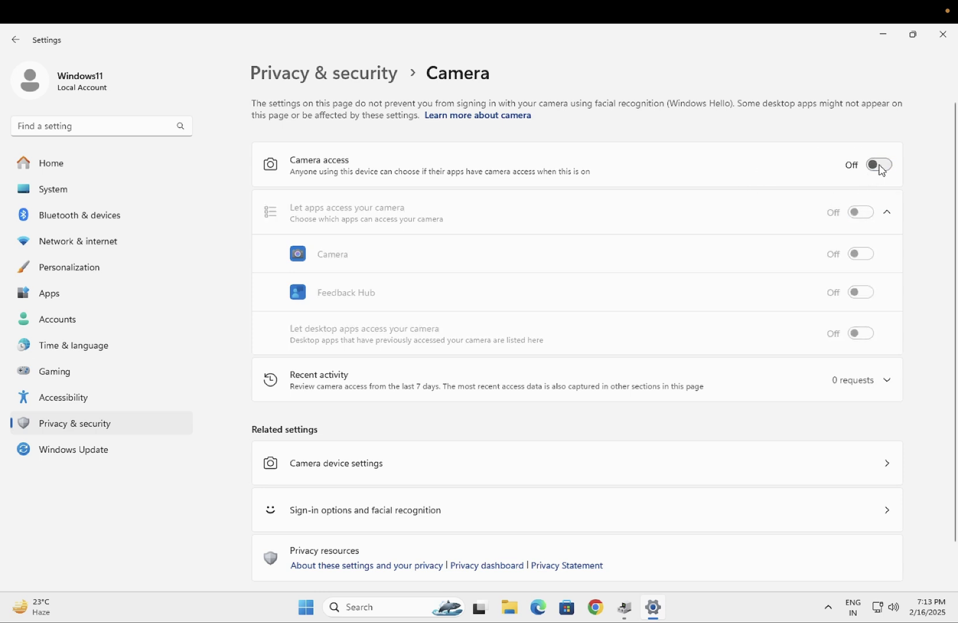
click(881, 167)
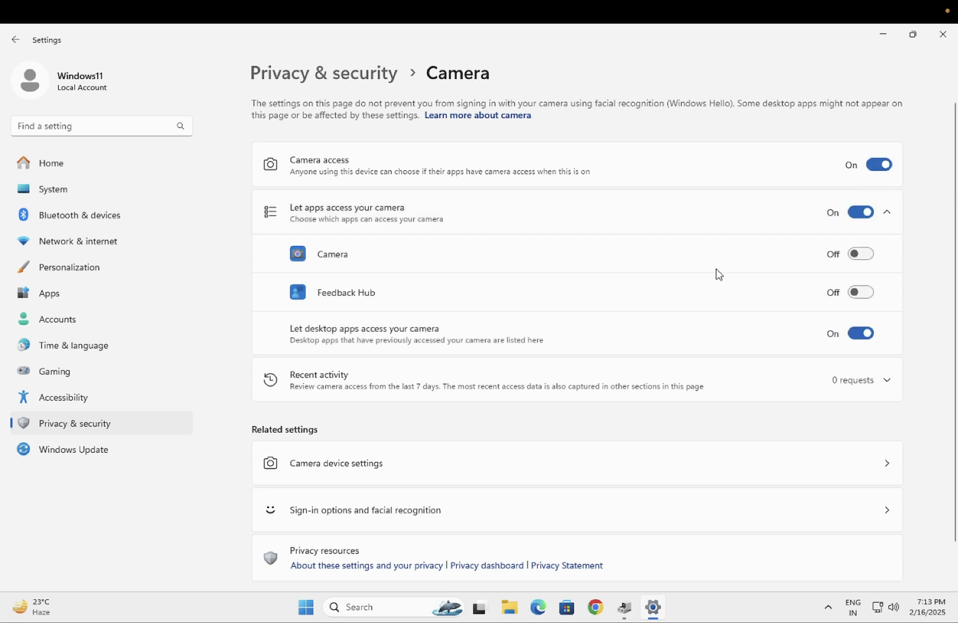
click(860, 257)
click(942, 34)
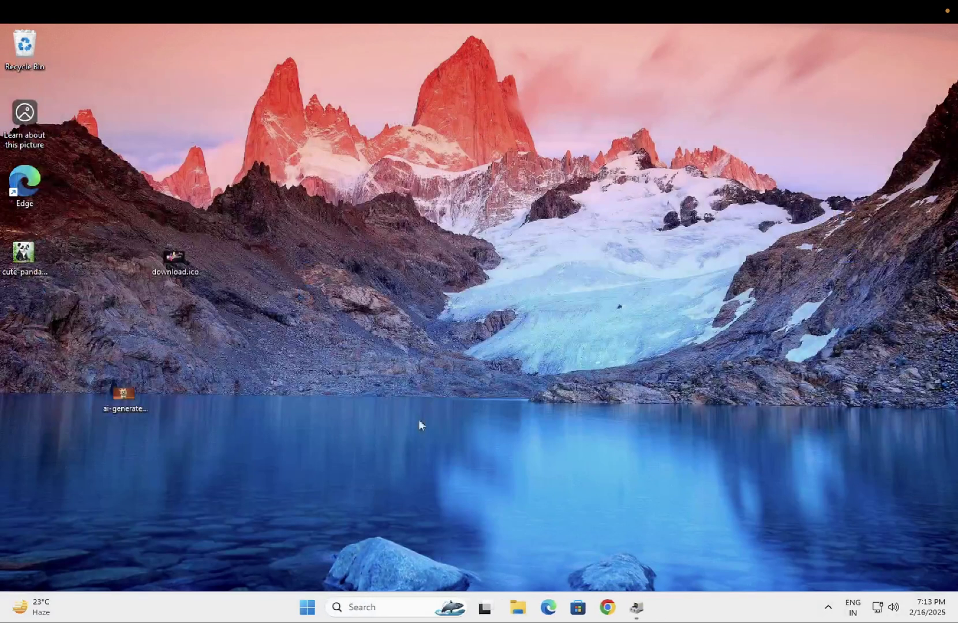
Step: Search for and launch the Camera app to check whether the camera works, then close it
click(393, 603)
text(camera)
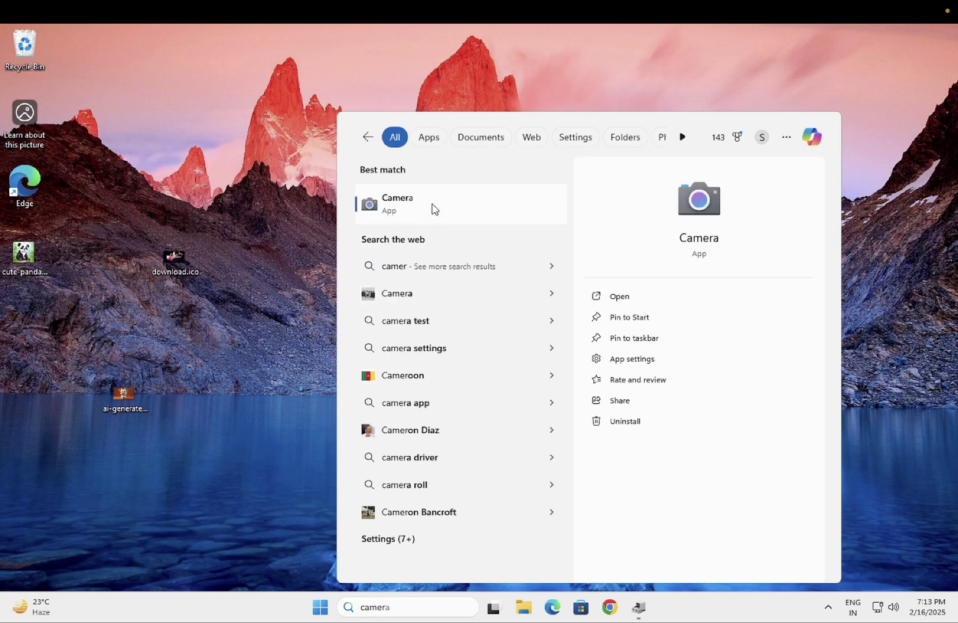
click(434, 209)
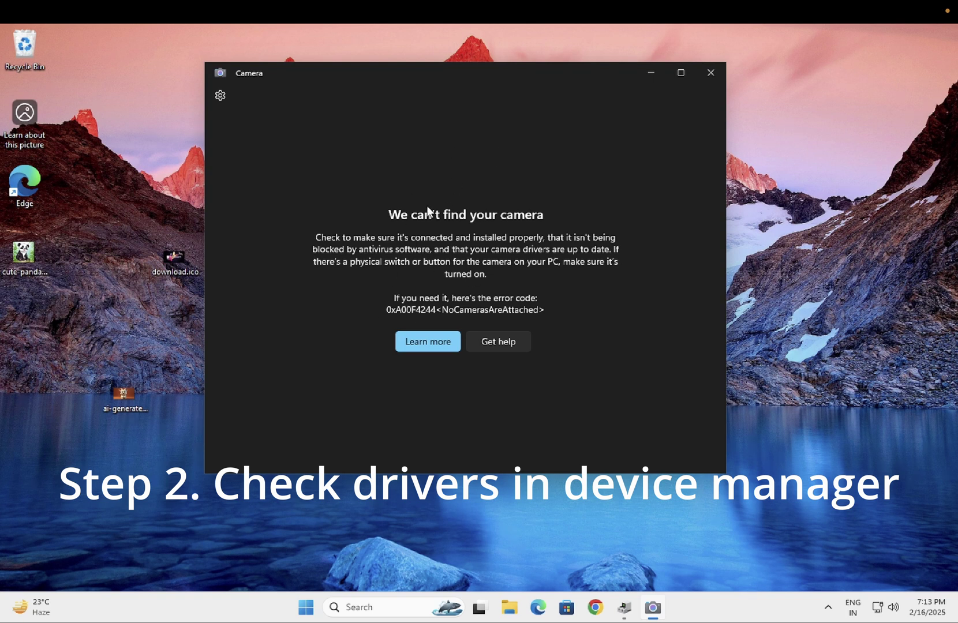
click(711, 81)
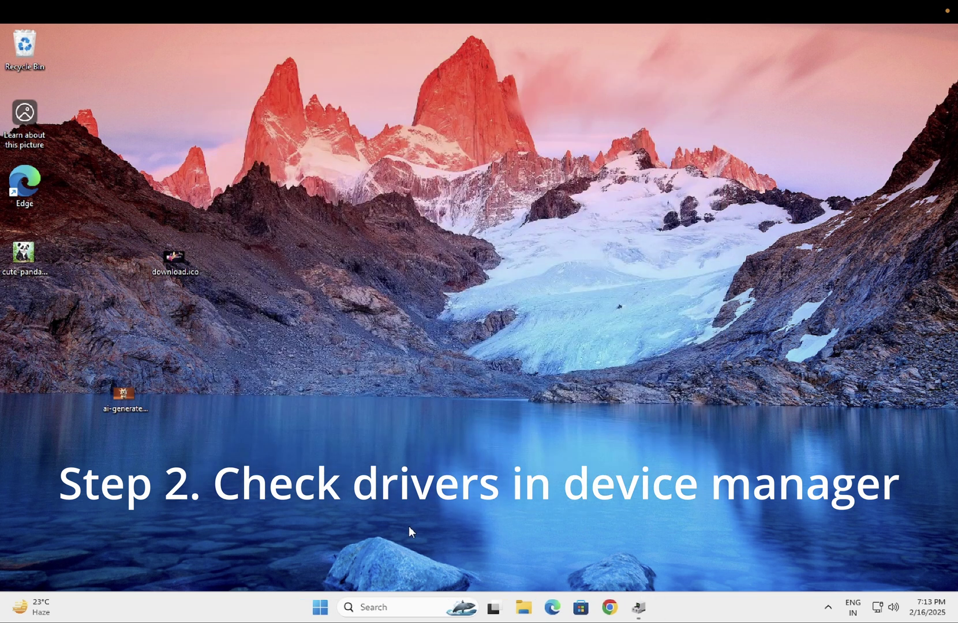
Step: Open Device Manager and collapse the Other devices and System devices categories
click(384, 602)
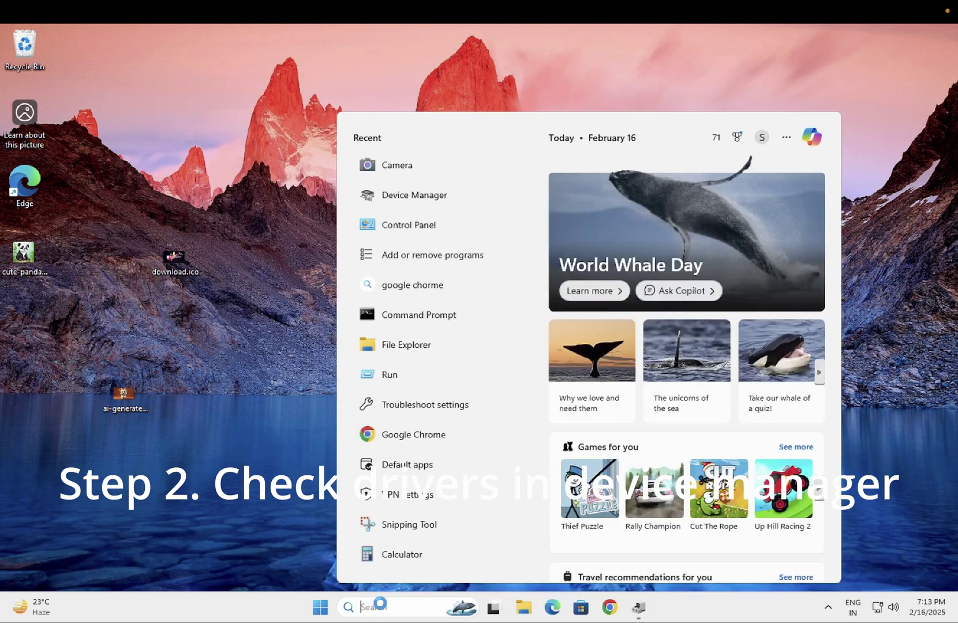
text(devi)
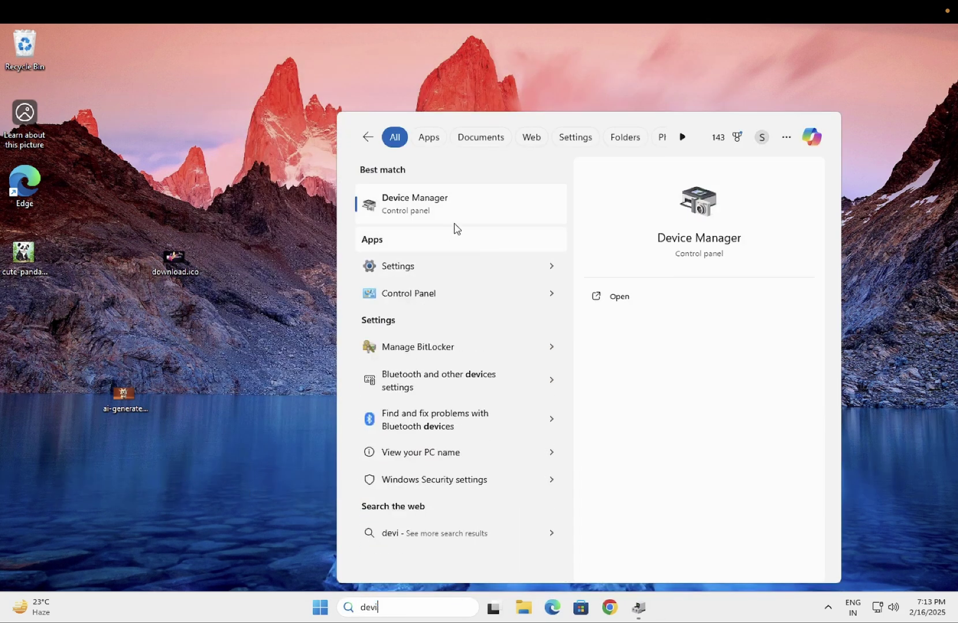
click(459, 207)
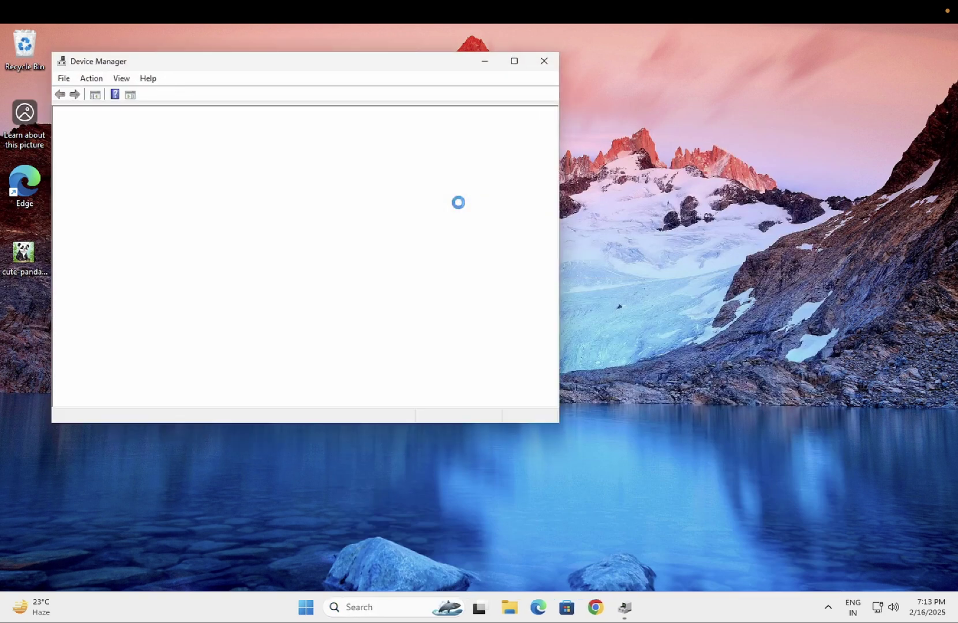
drag(371, 69, 457, 82)
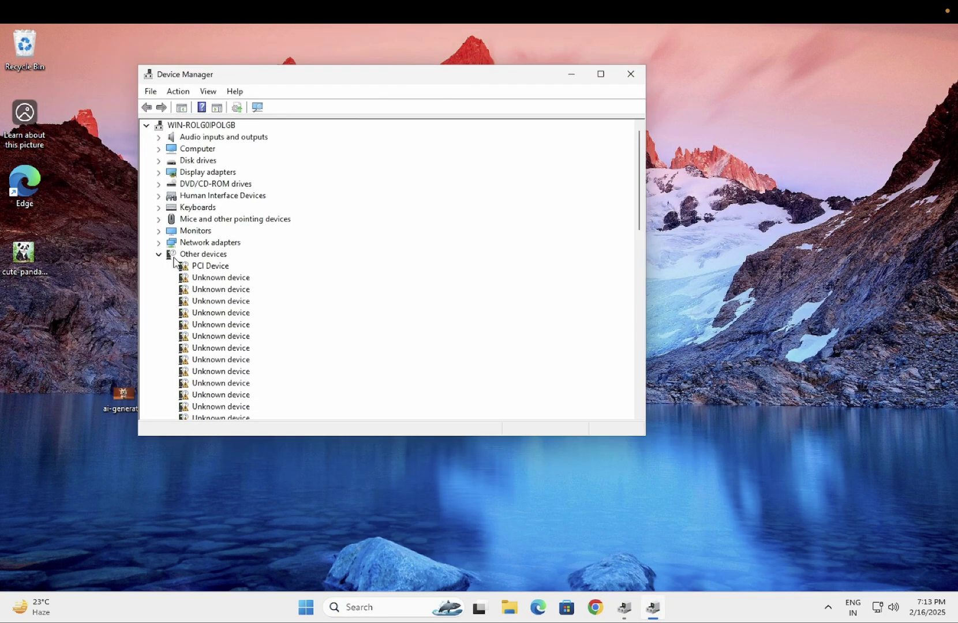
click(161, 254)
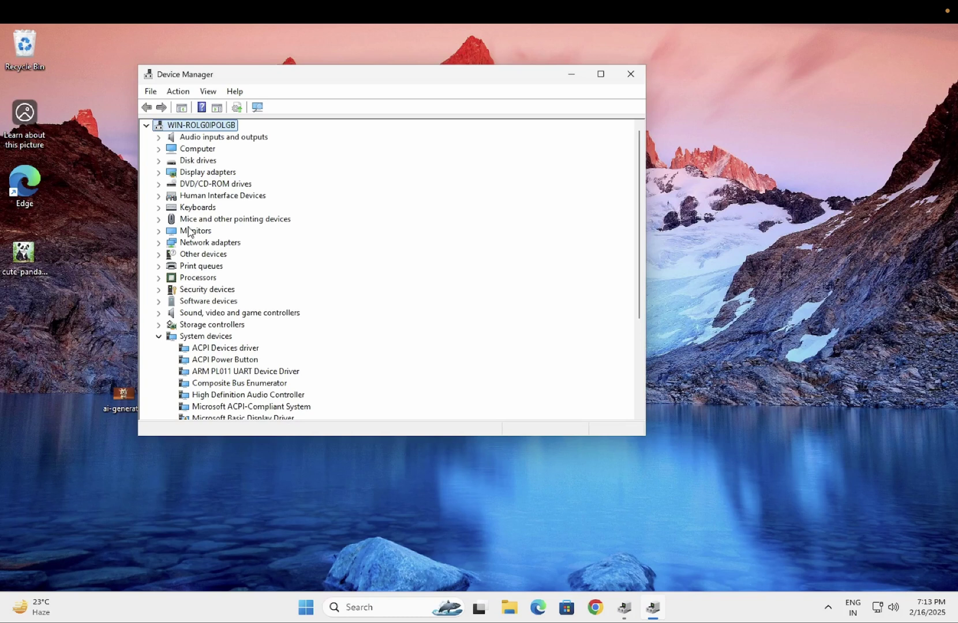
click(159, 337)
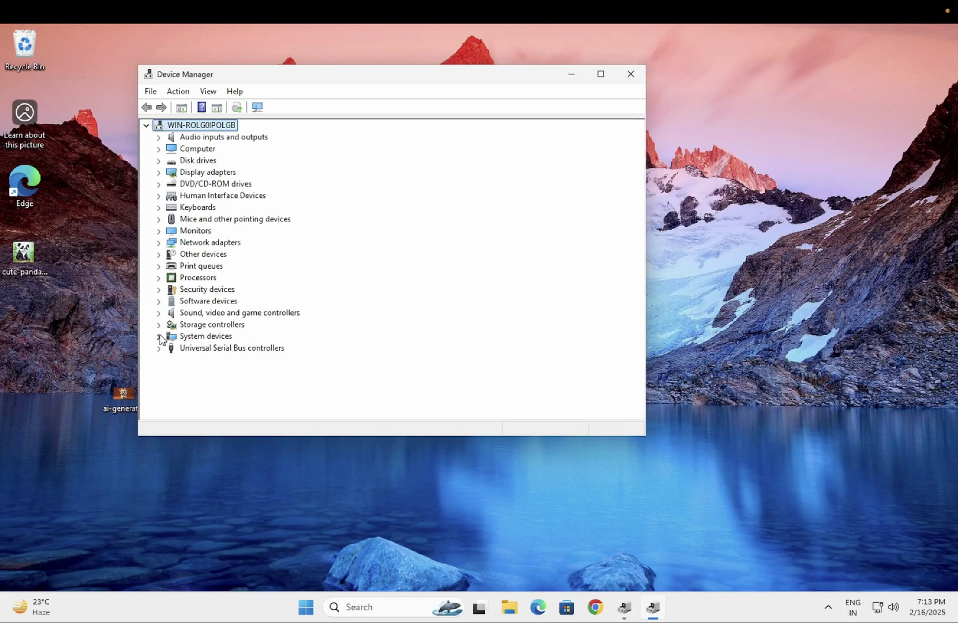
Step: Scan the whole computer for hardware changes in Device Manager
click(185, 138)
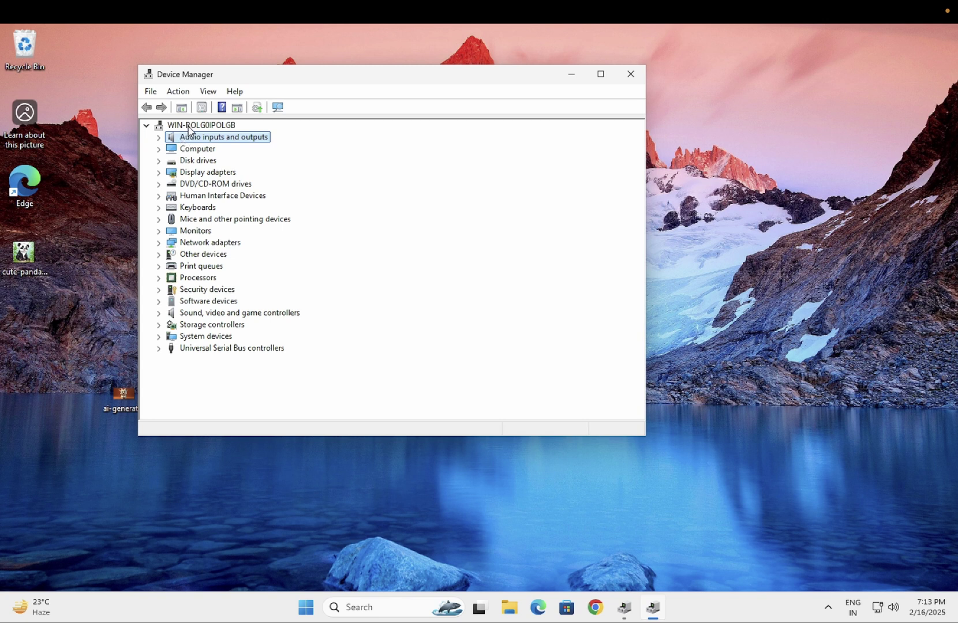
click(188, 126)
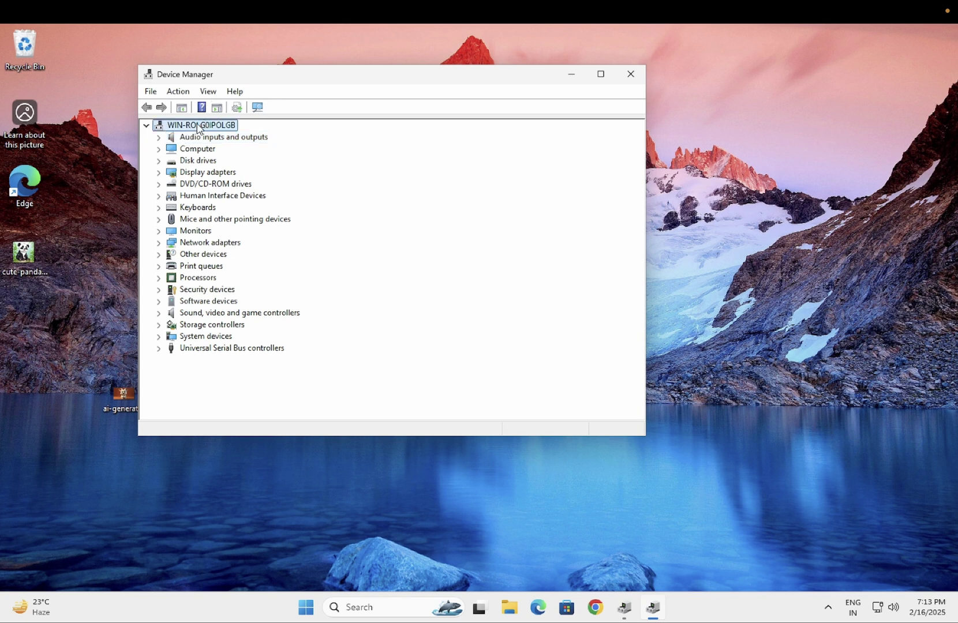
click(178, 92)
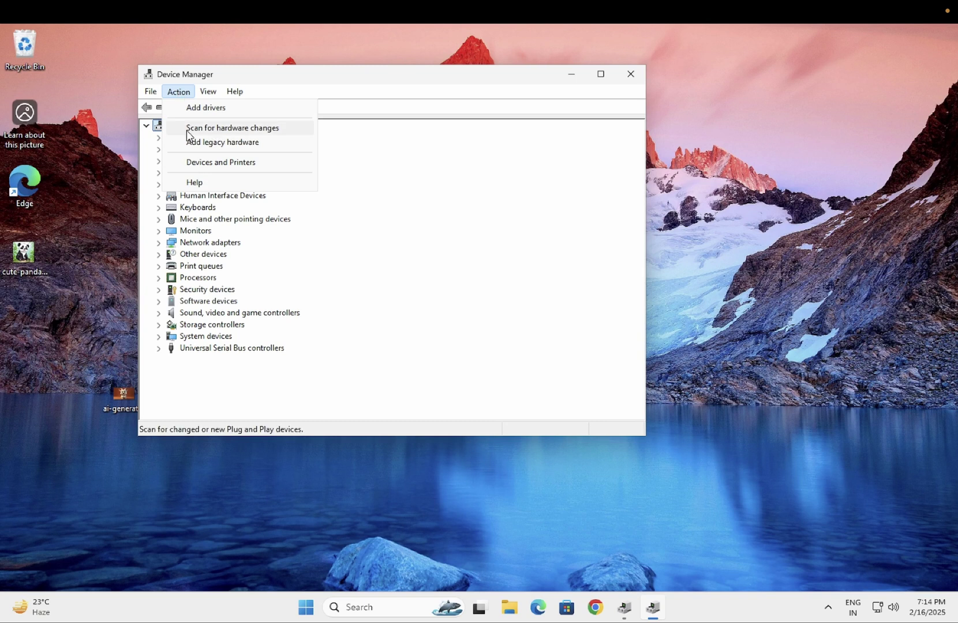
click(228, 128)
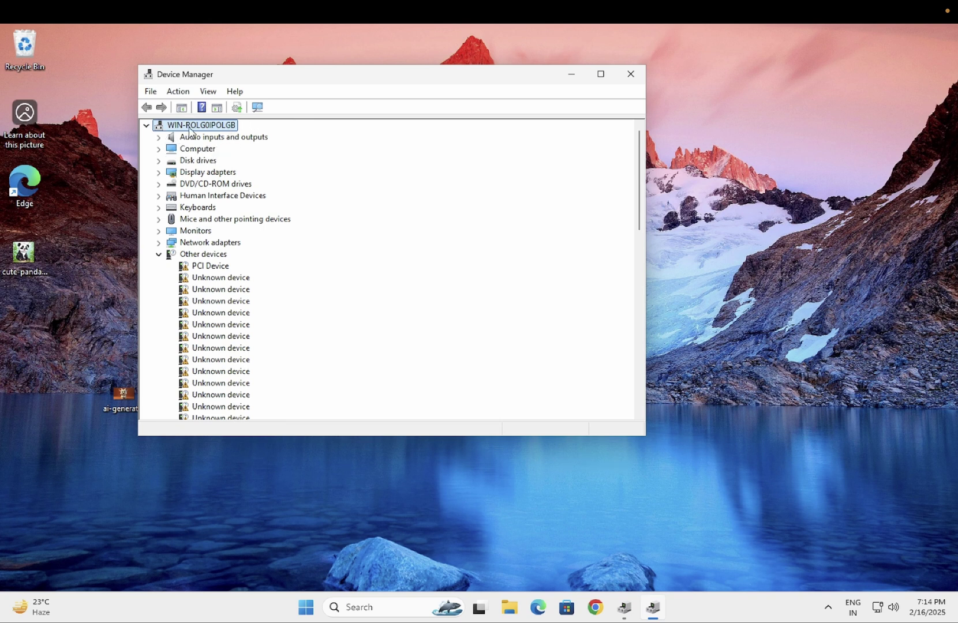
Step: Show hidden devices in Device Manager and collapse the Other devices category
click(207, 93)
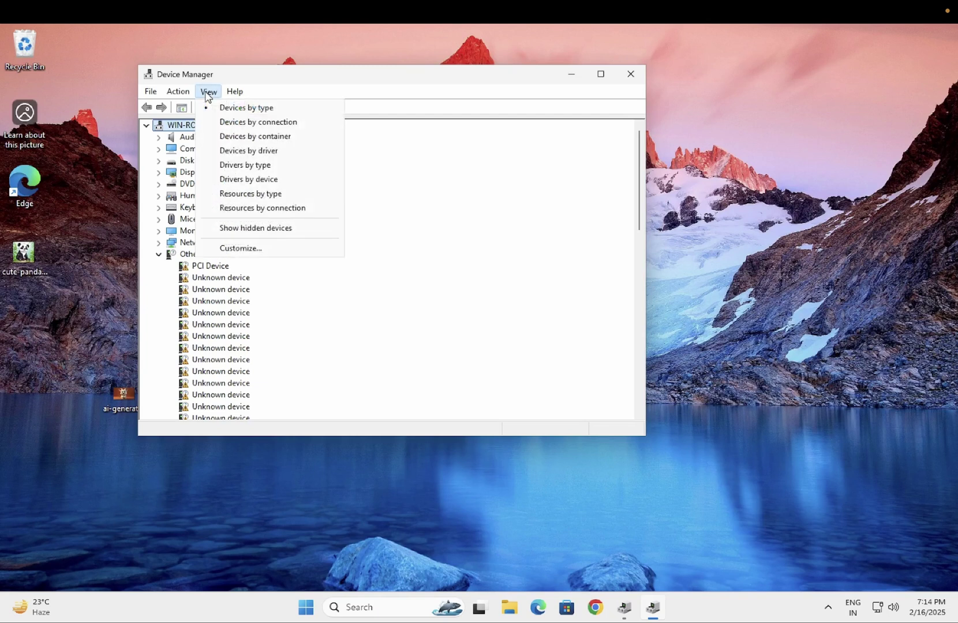
click(247, 227)
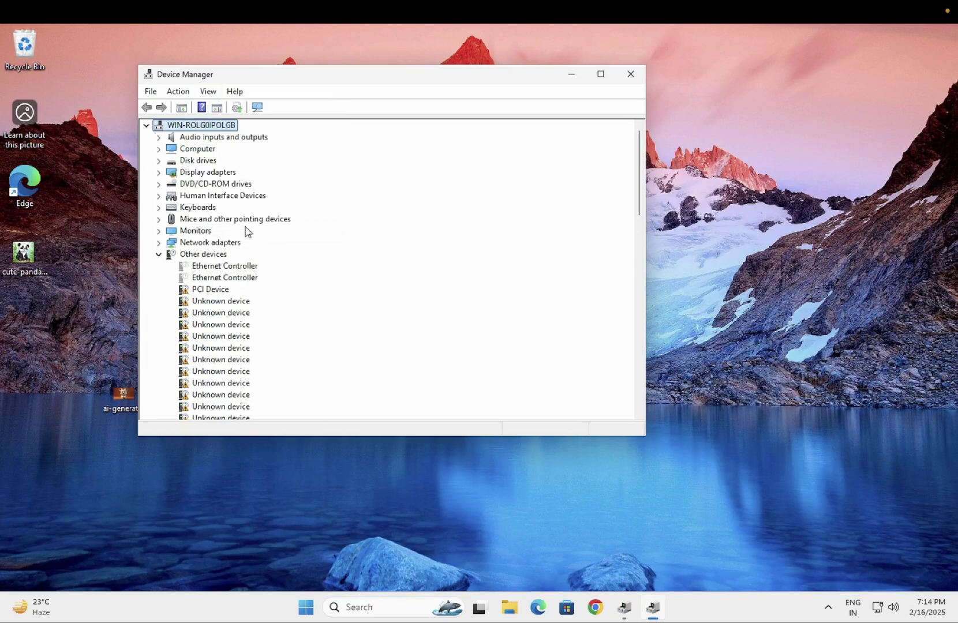
click(159, 255)
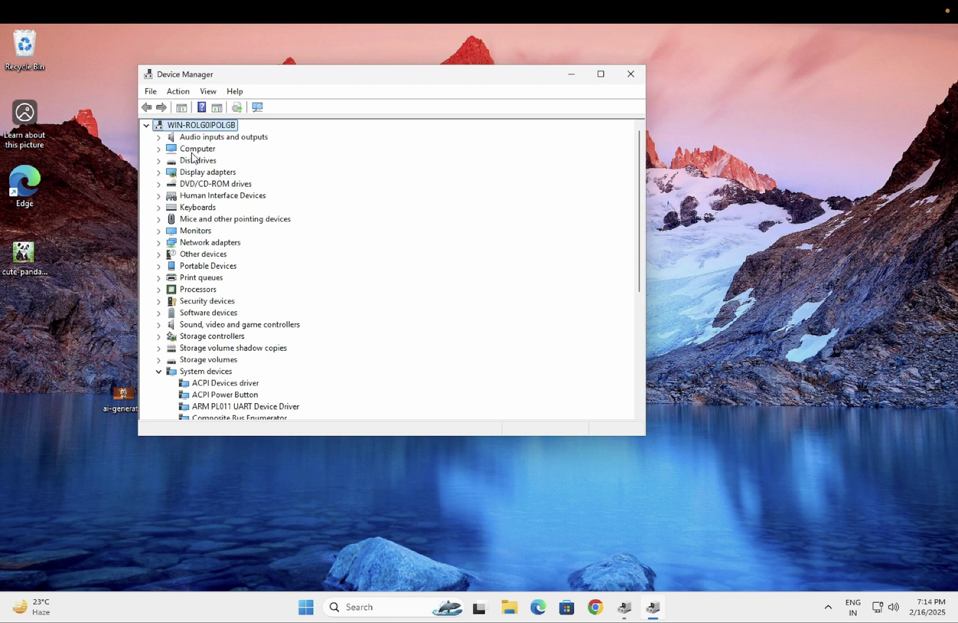
Step: Bring up Device Manager on the Dell computer and disable the Integrated Webcam under Cameras
mouse_move(25, 4)
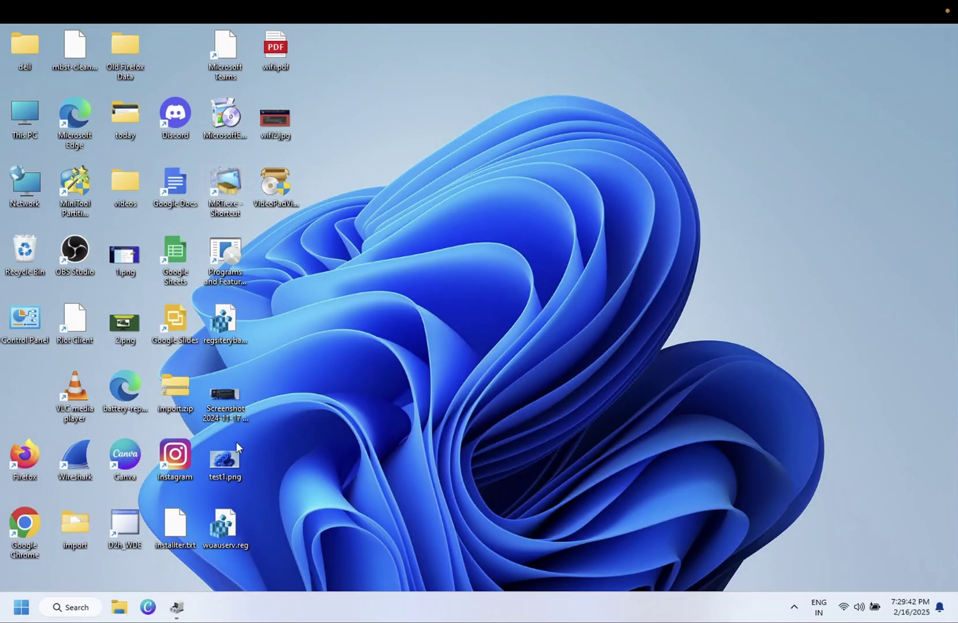
click(180, 608)
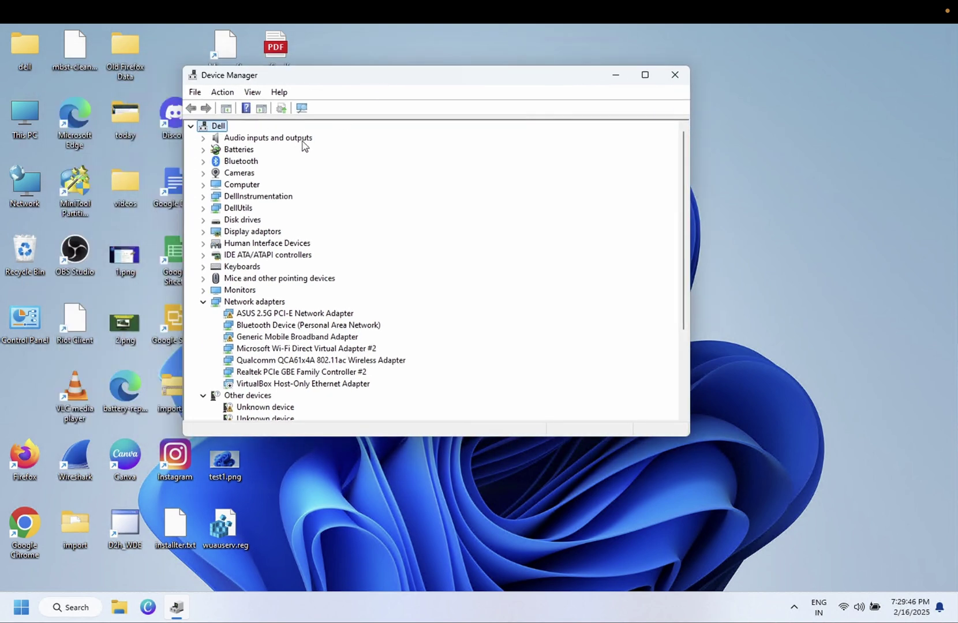
click(203, 173)
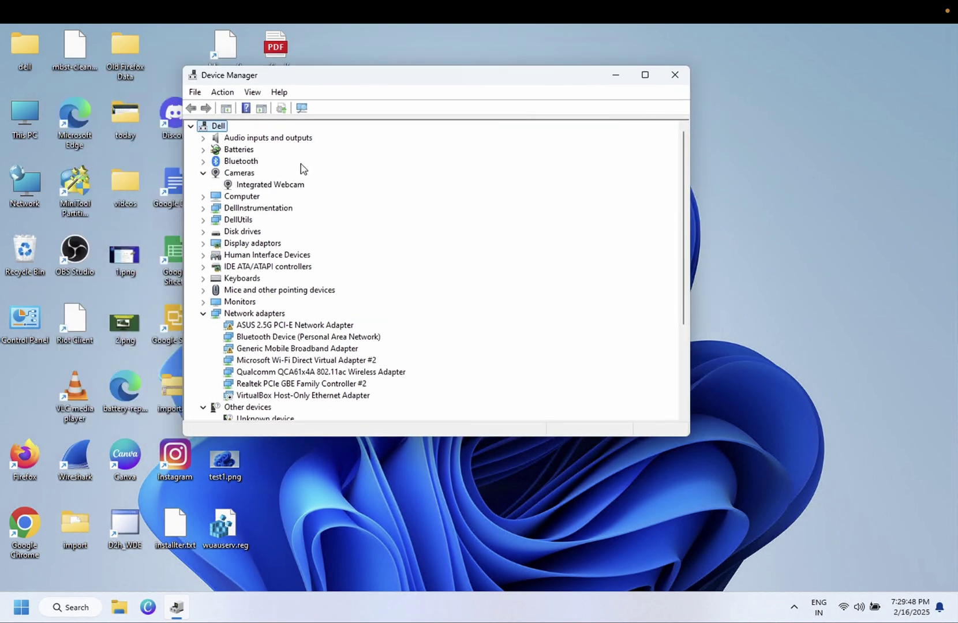
click(259, 186)
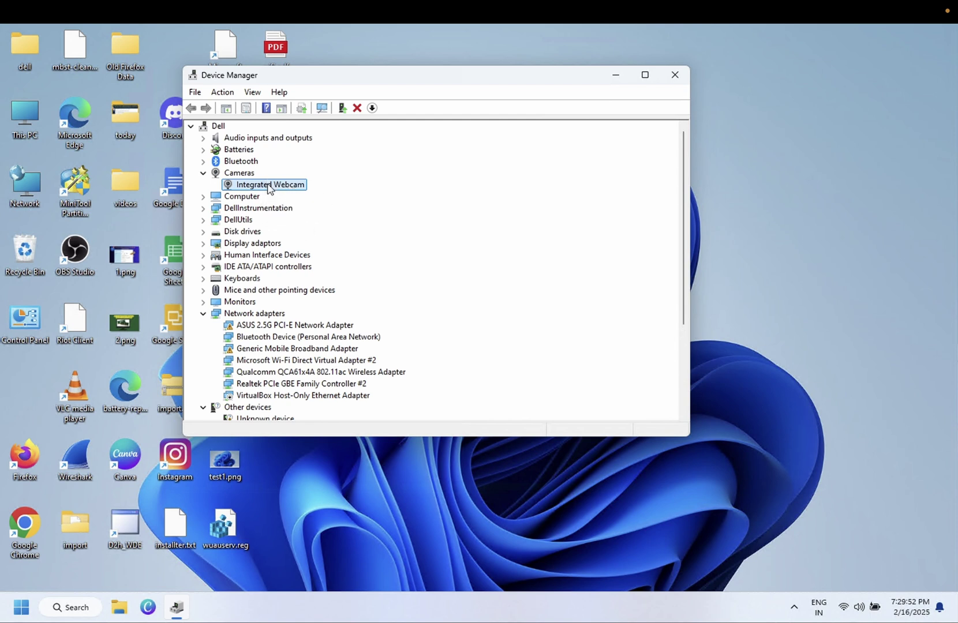
right_click(261, 188)
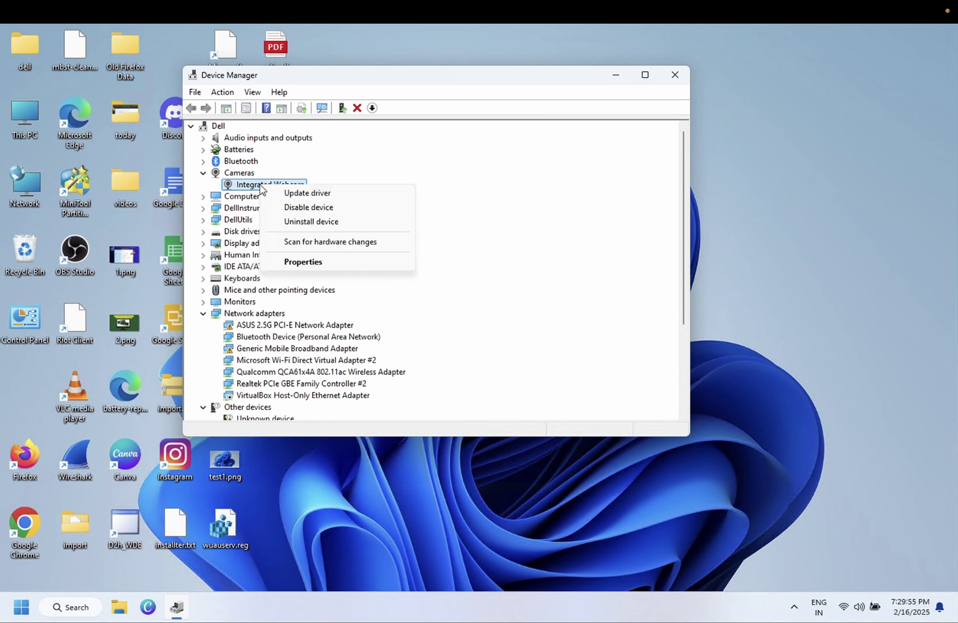
click(287, 208)
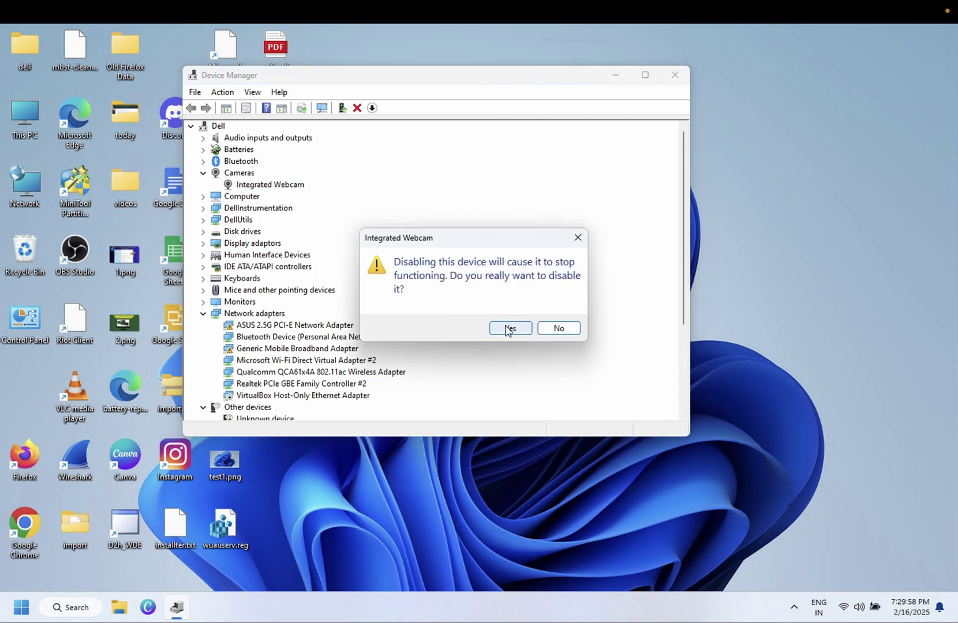
click(507, 328)
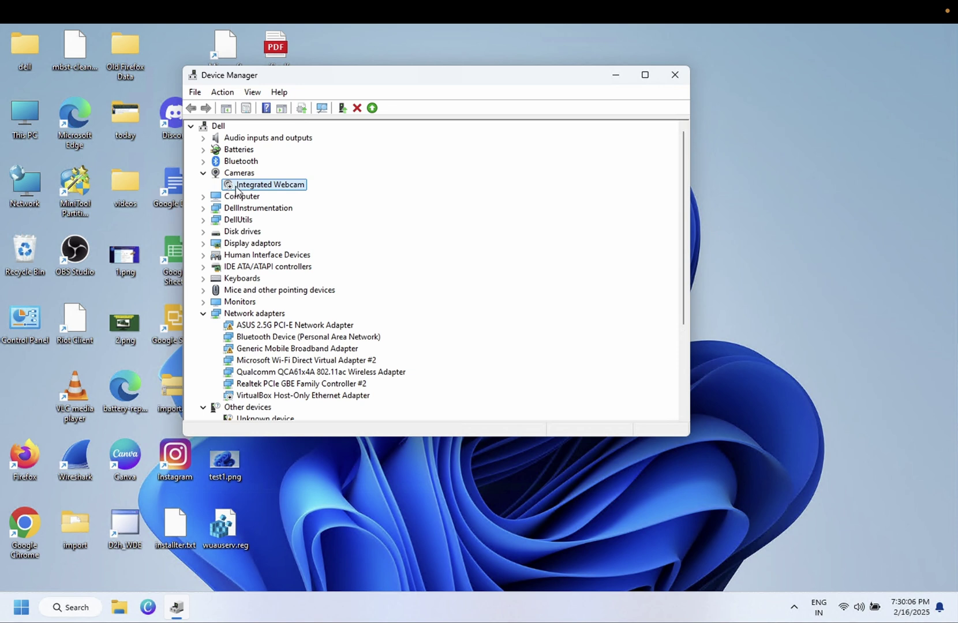
Step: Enable the Integrated Webcam again
right_click(236, 187)
click(279, 208)
key(Up)
key(Down)
click(241, 173)
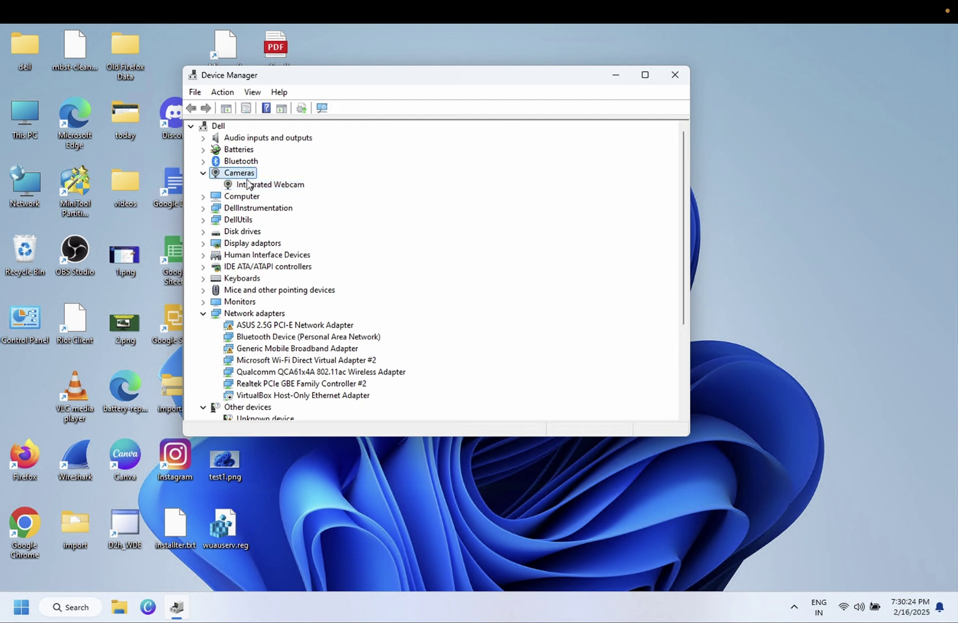
Step: Search automatically for an updated driver for the Integrated Webcam and close the update wizard
right_click(250, 185)
click(279, 189)
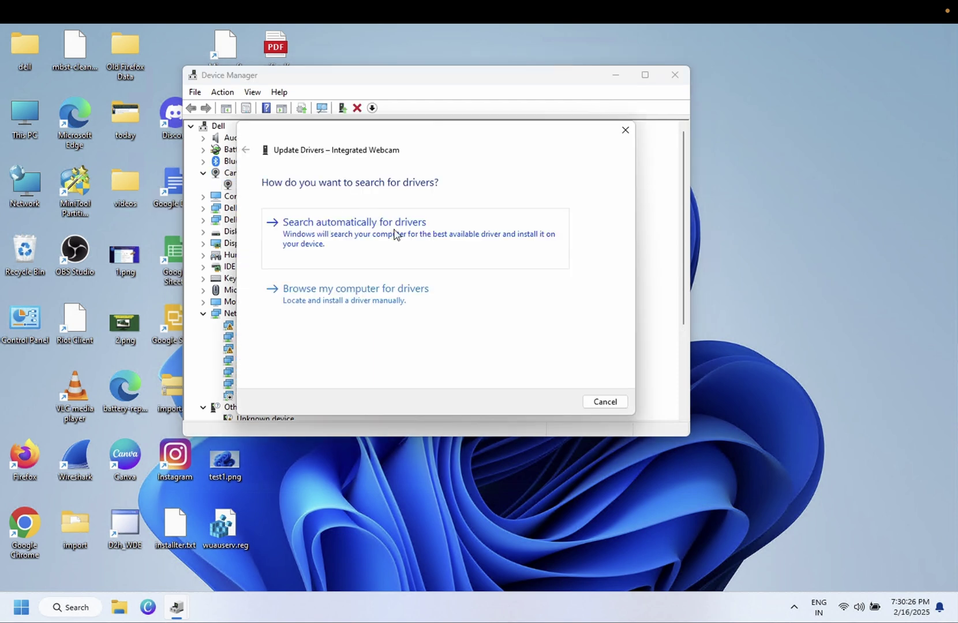
click(362, 228)
click(623, 402)
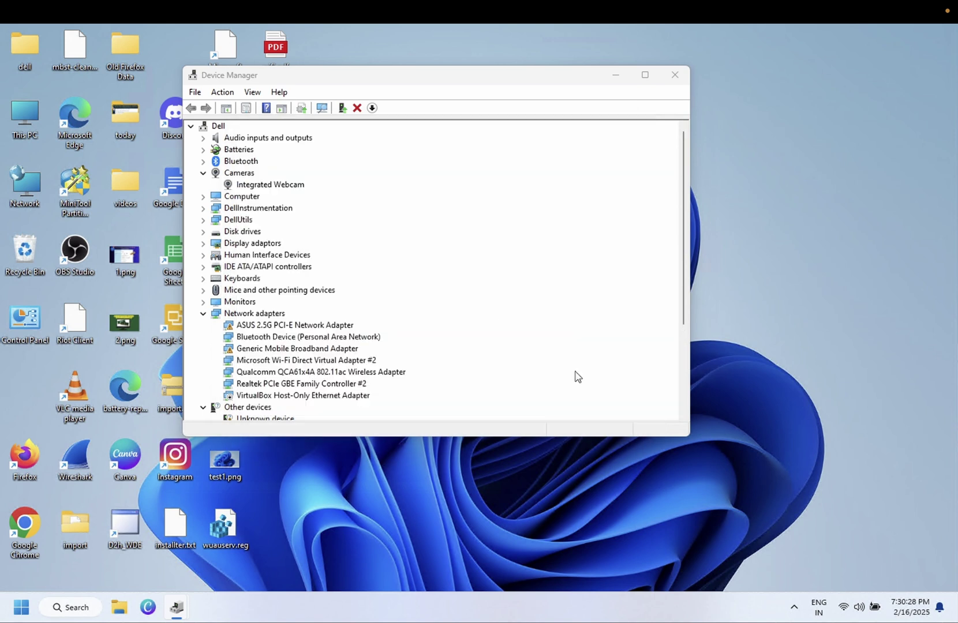
Step: Update the Integrated Webcam manually by installing the compatible USB Video Device driver from the drivers available on the computer
right_click(282, 185)
click(331, 197)
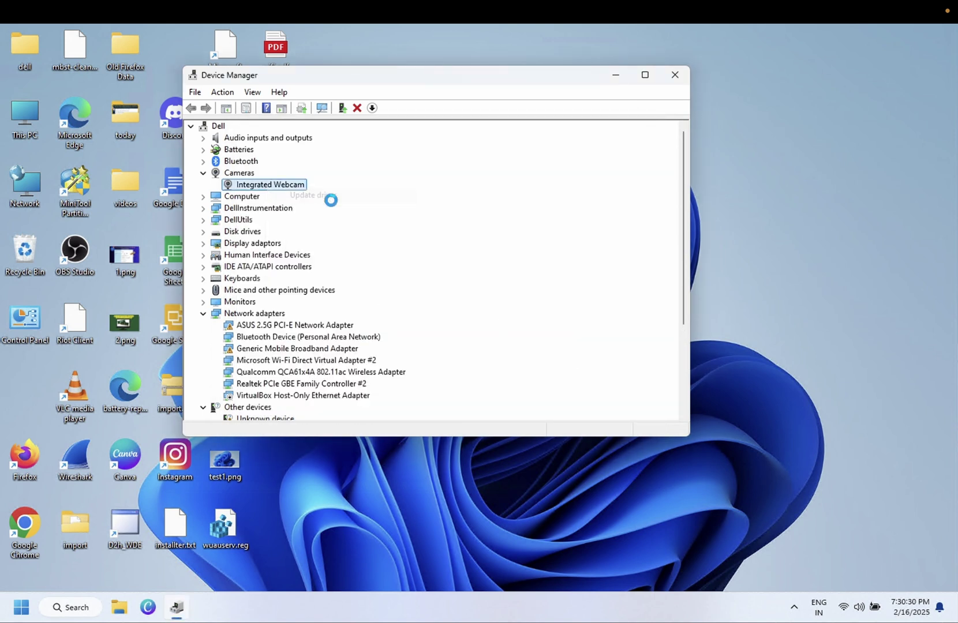
click(413, 301)
click(385, 323)
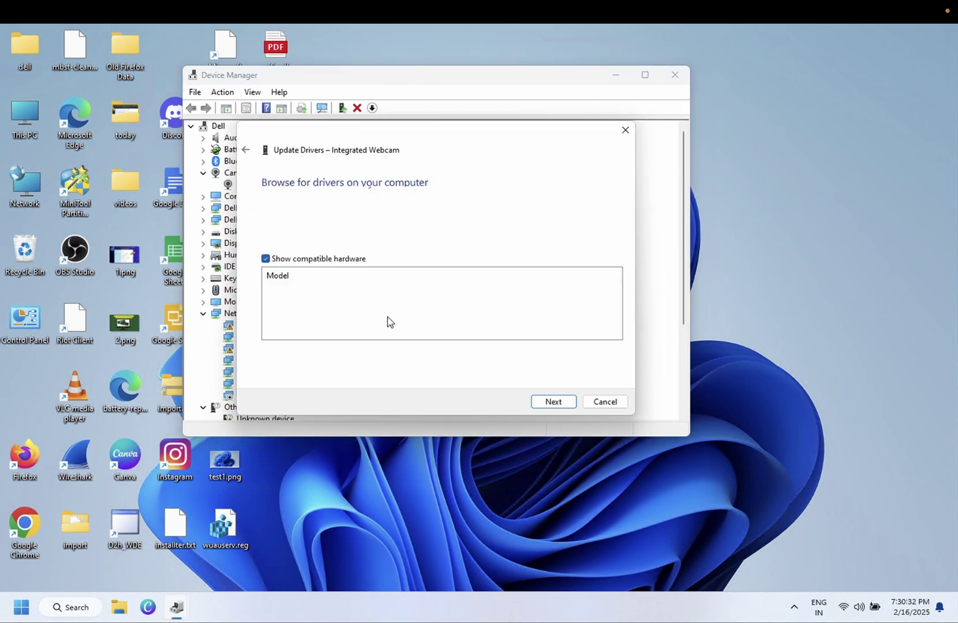
click(551, 401)
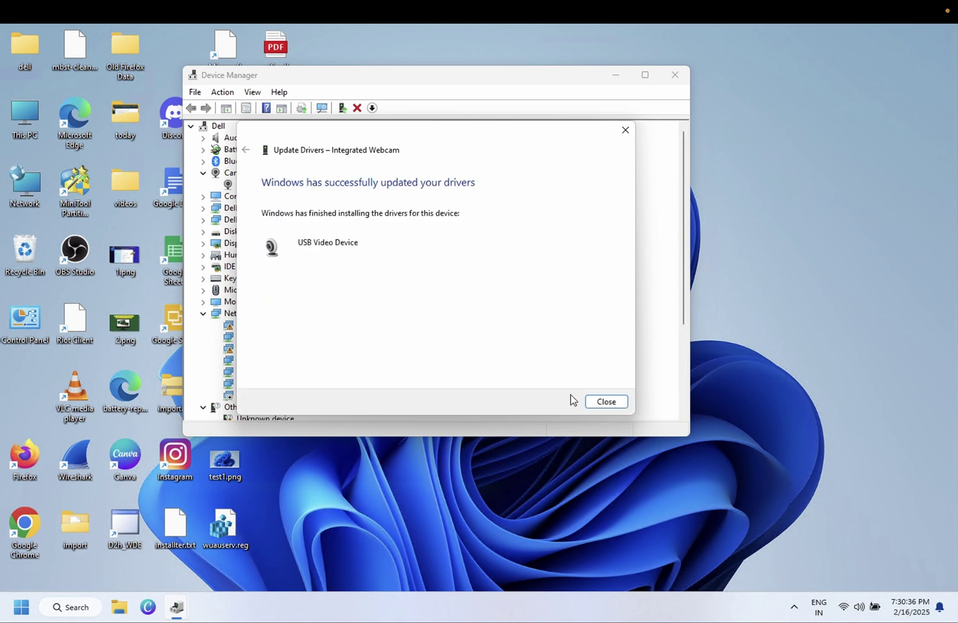
click(605, 401)
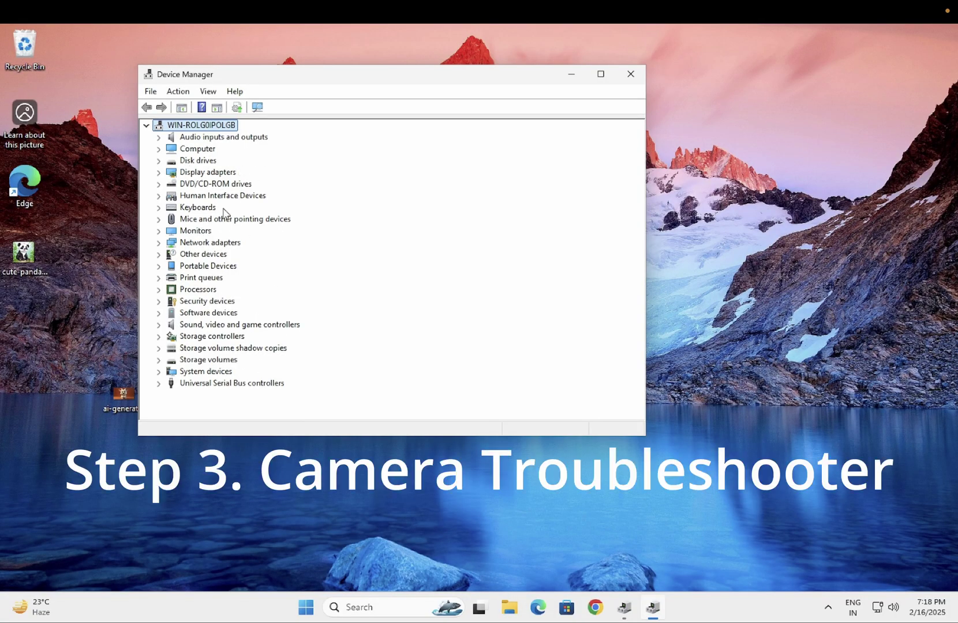
Step: Run the Camera troubleshooter from Other troubleshooters in the system Troubleshoot settings and close Get Help
click(371, 608)
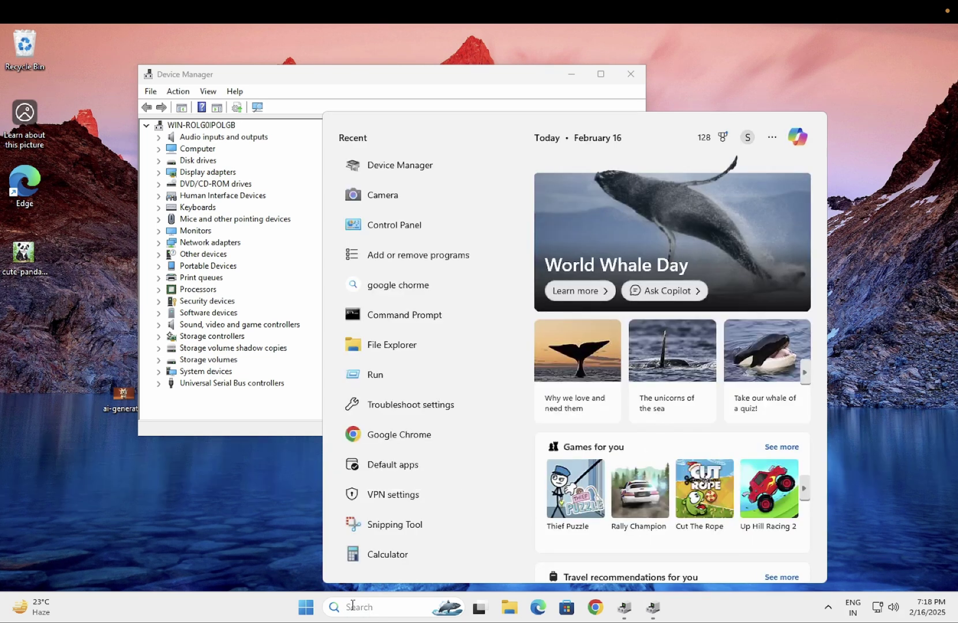
text(troube)
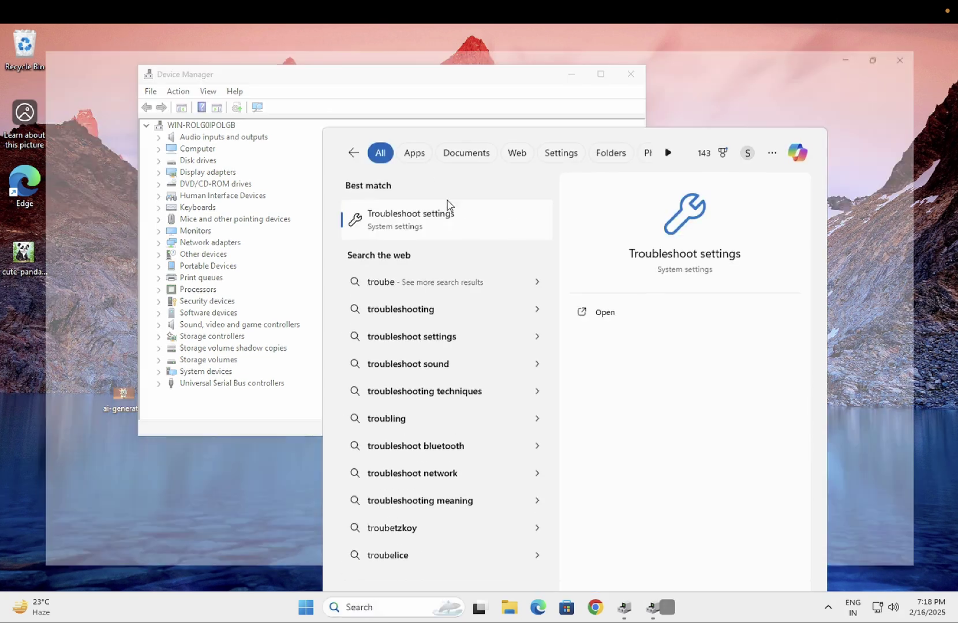
click(411, 202)
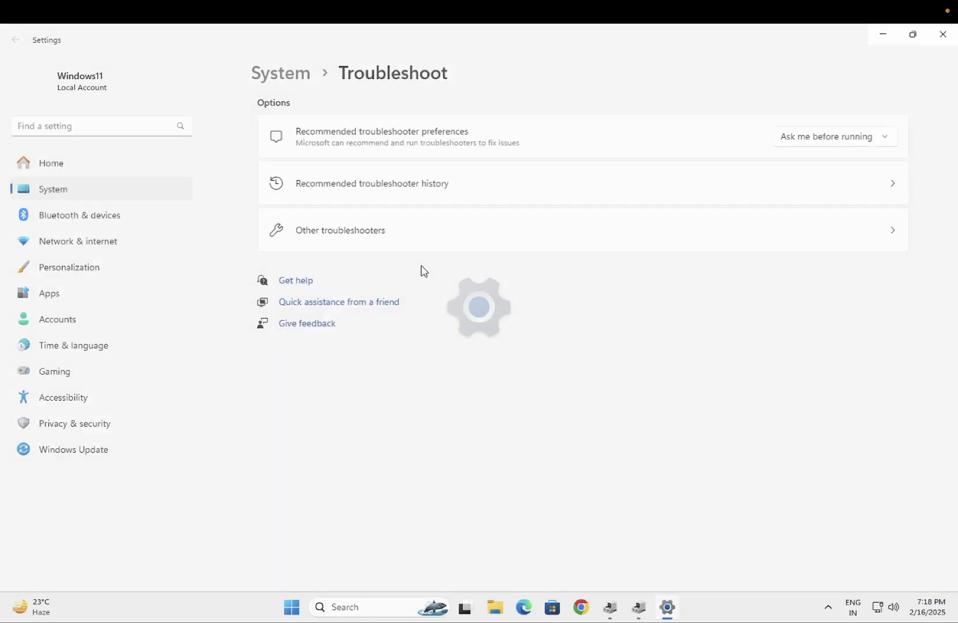
click(409, 239)
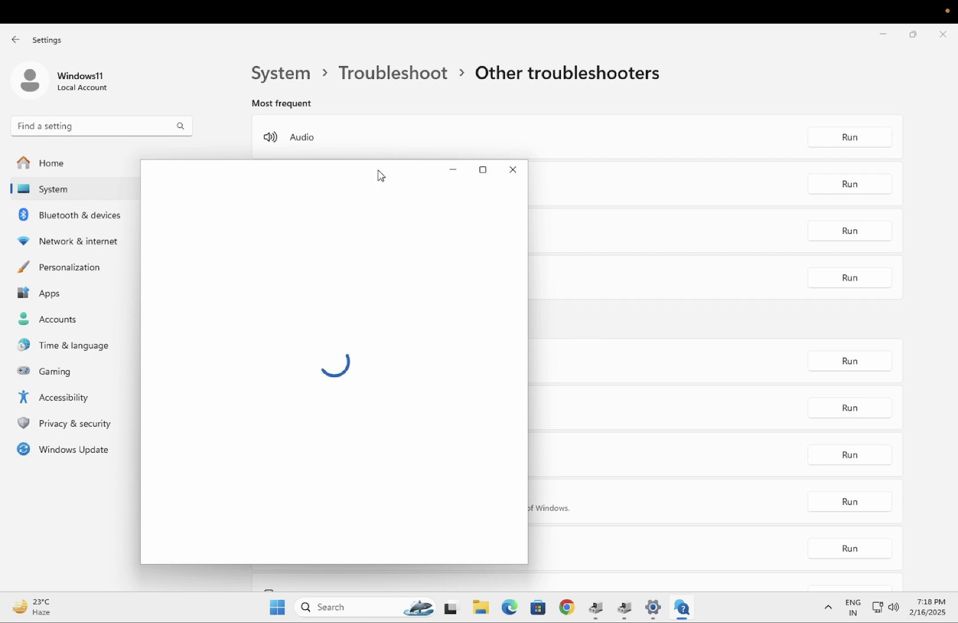
drag(381, 176, 492, 124)
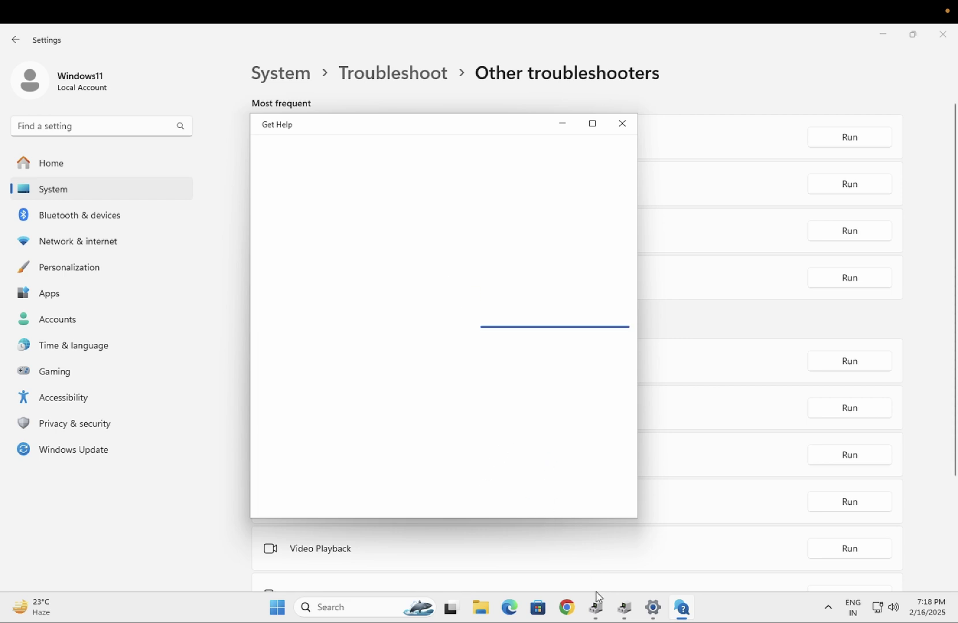
mouse_move(596, 608)
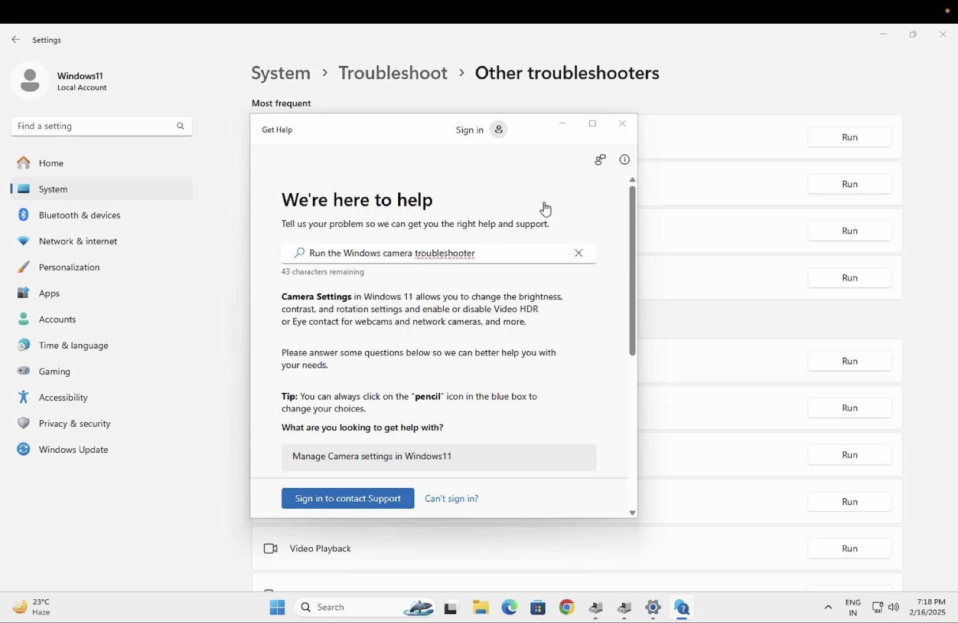
click(622, 124)
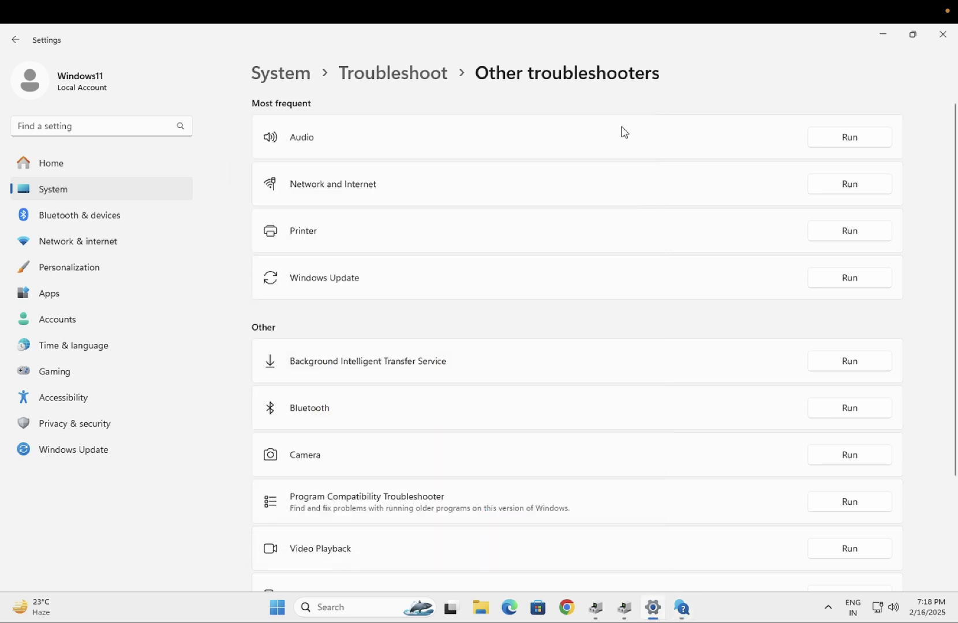
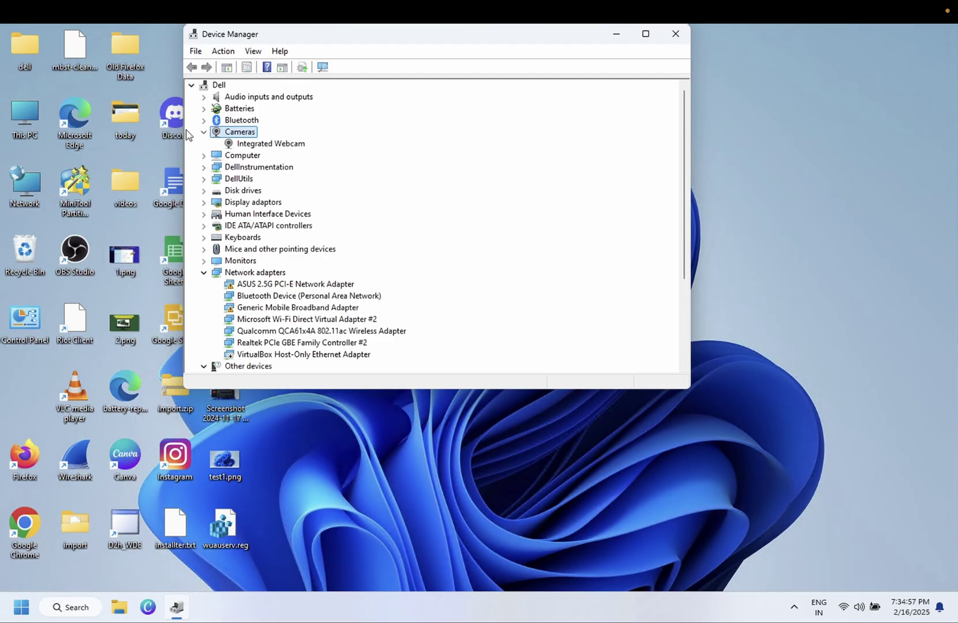
Step: Put Device Manager away, run "wmic bios get serialnumber" in Command Prompt and copy the computer's serial number
scroll(206, 136, down, 1)
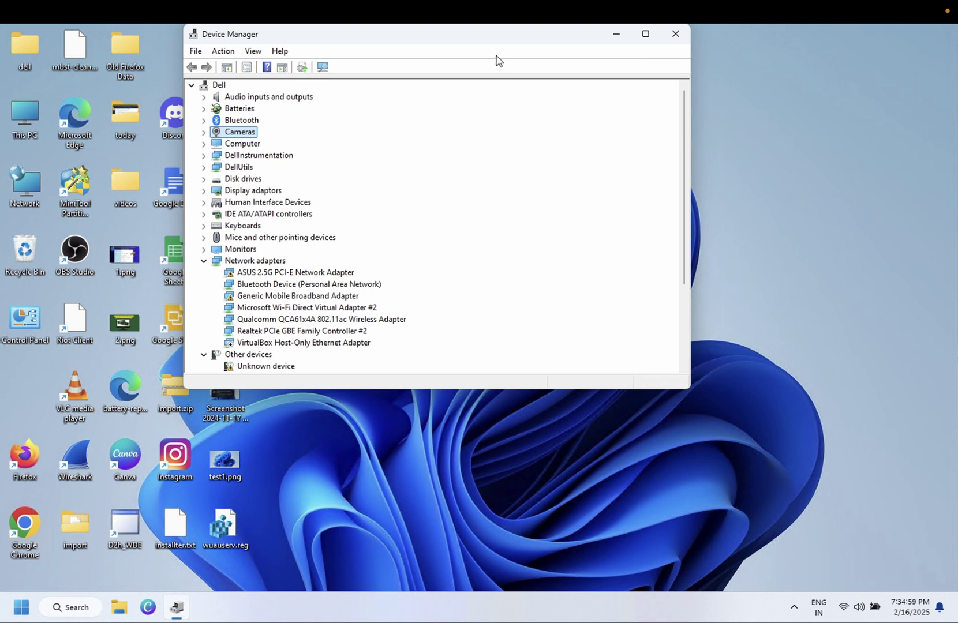
click(617, 35)
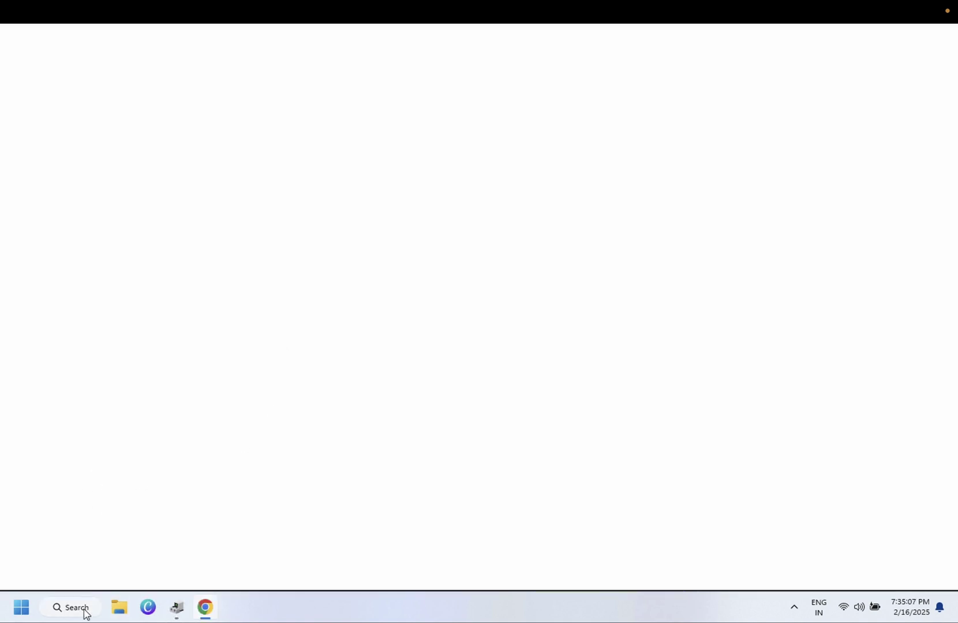
click(85, 613)
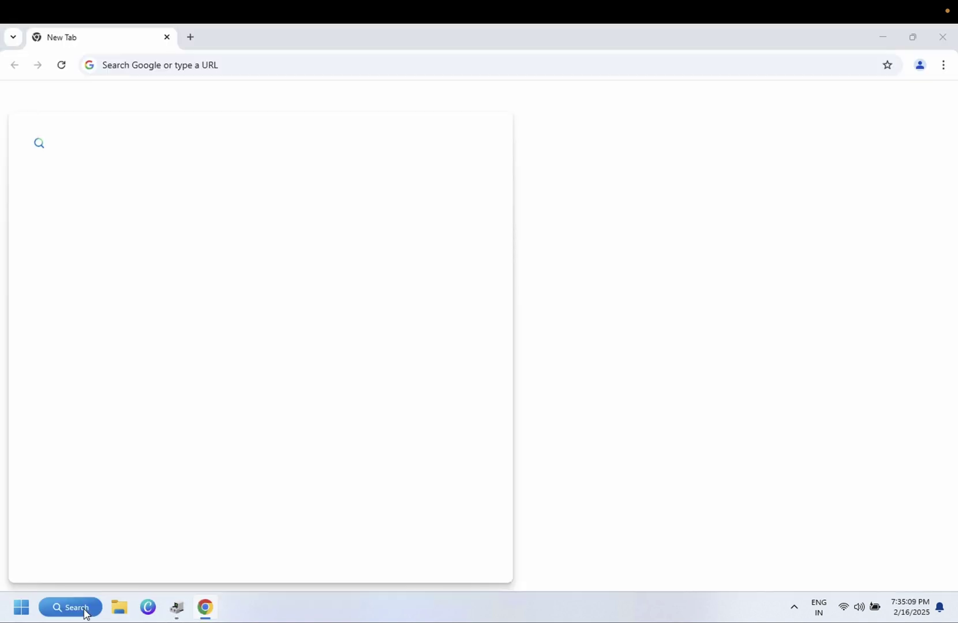
text(cmd)
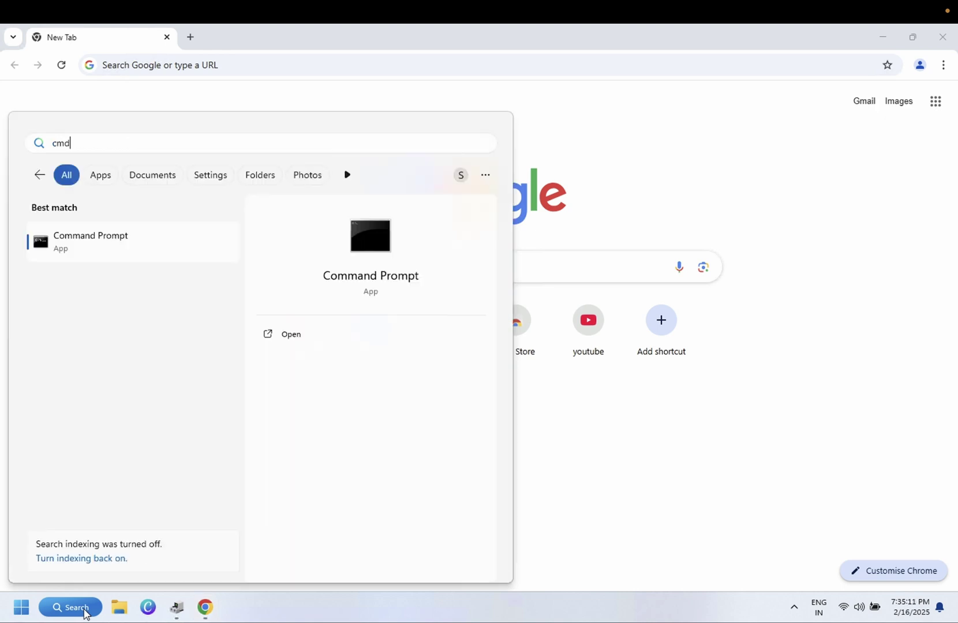
click(133, 237)
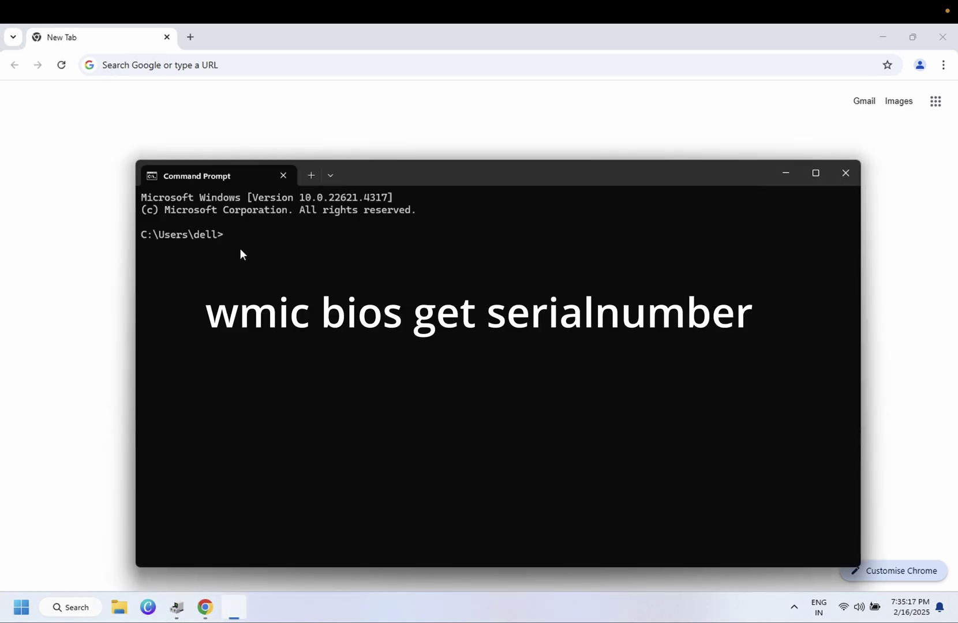
text(wmic bios get serialnumber)
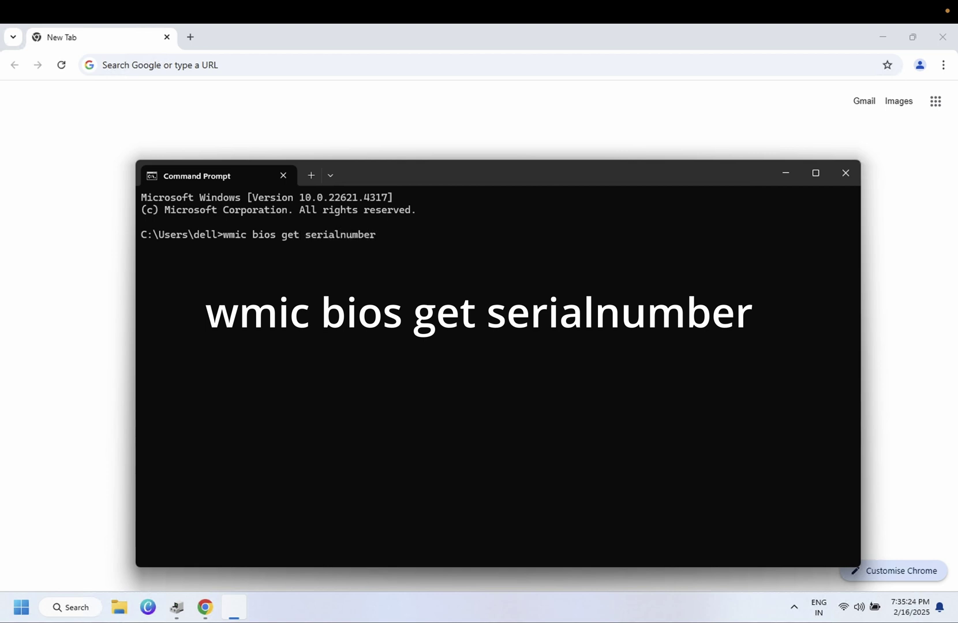
key(Return)
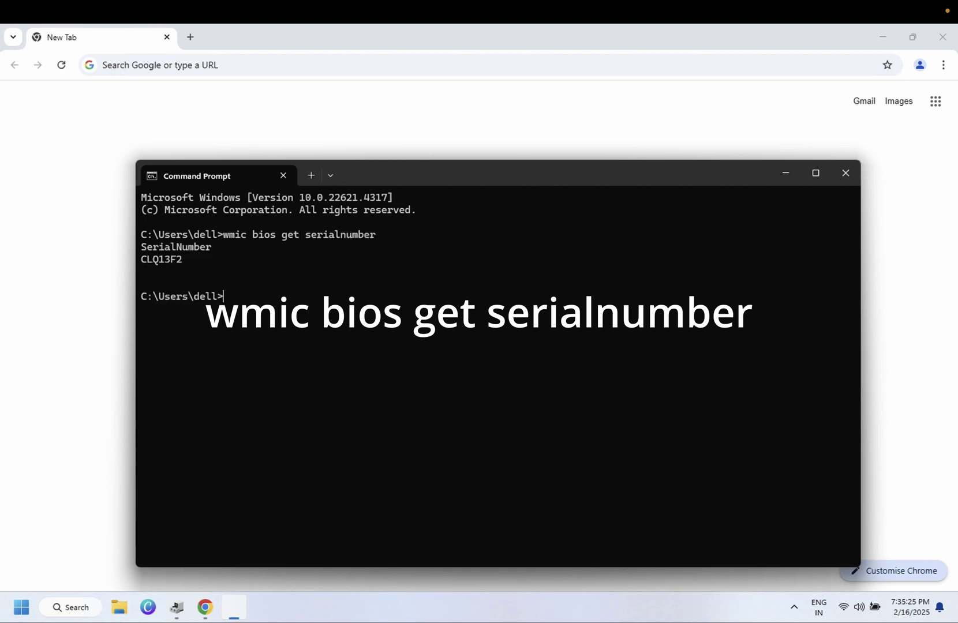
drag(186, 267, 128, 264)
key(ctrl+c)
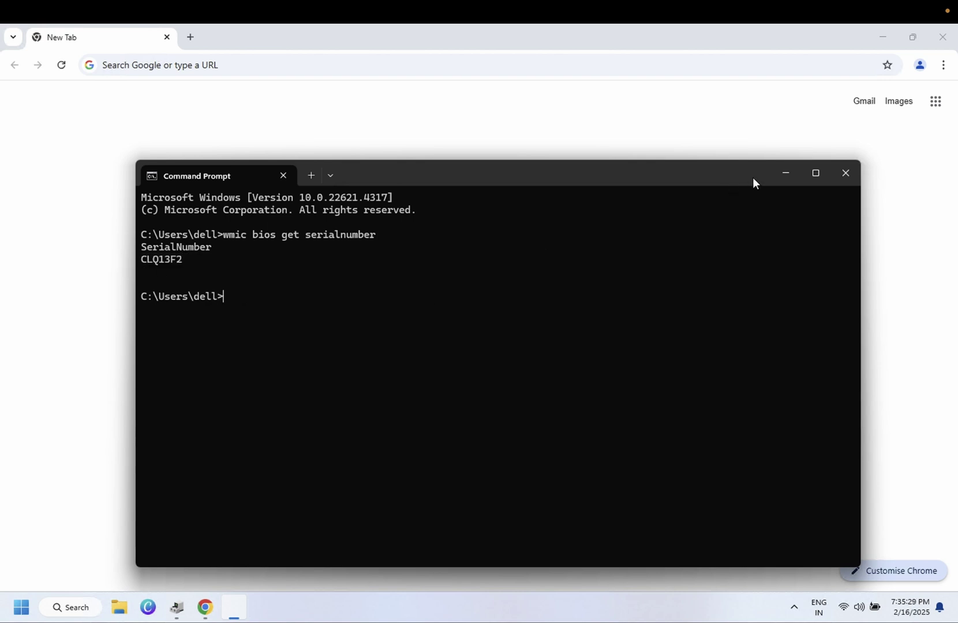
Step: Check the system model and system manufacturer in System Information
click(776, 175)
click(79, 607)
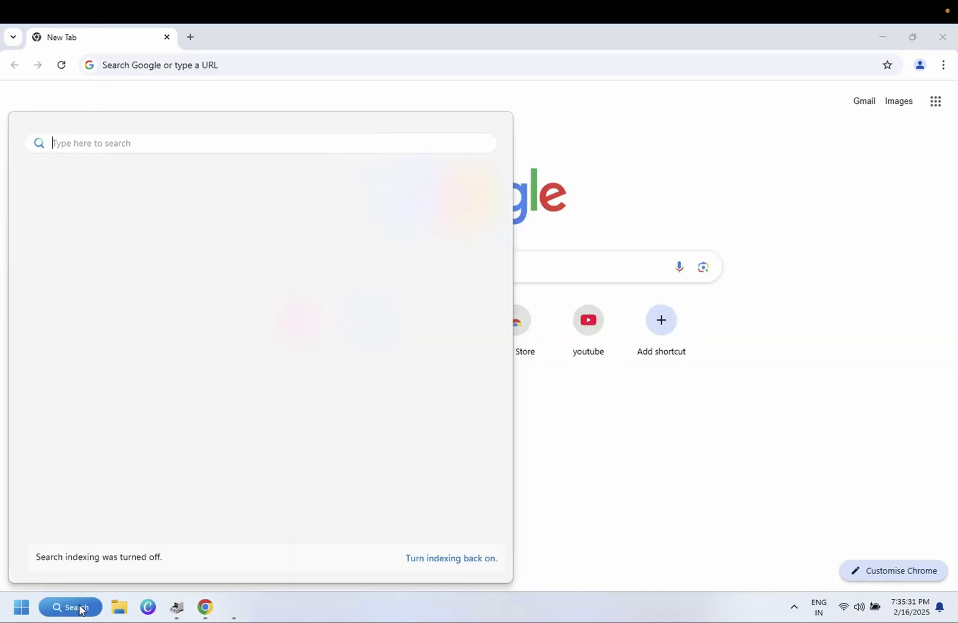
text(system Information)
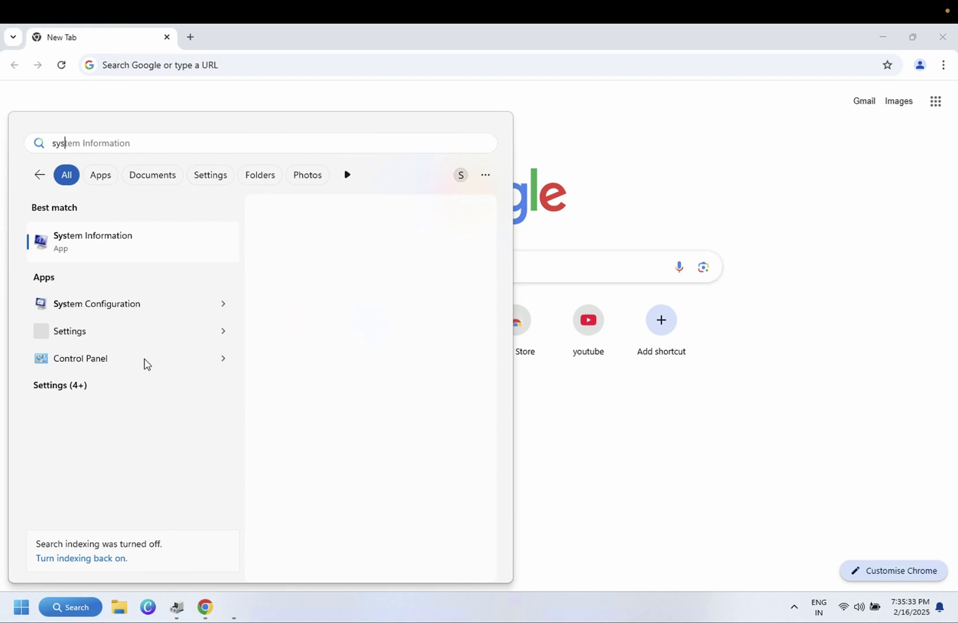
click(150, 244)
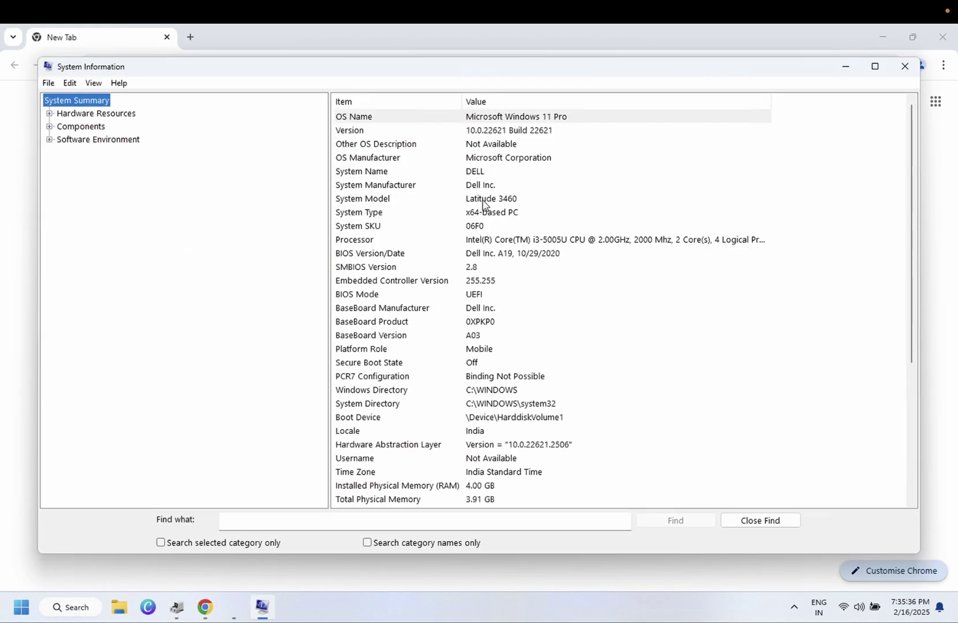
click(482, 202)
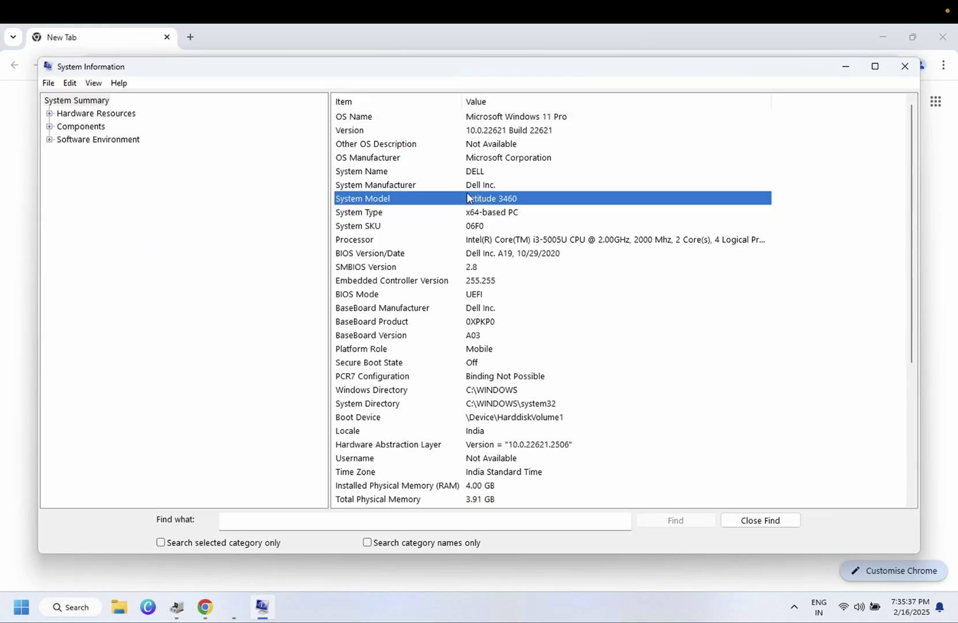
click(470, 185)
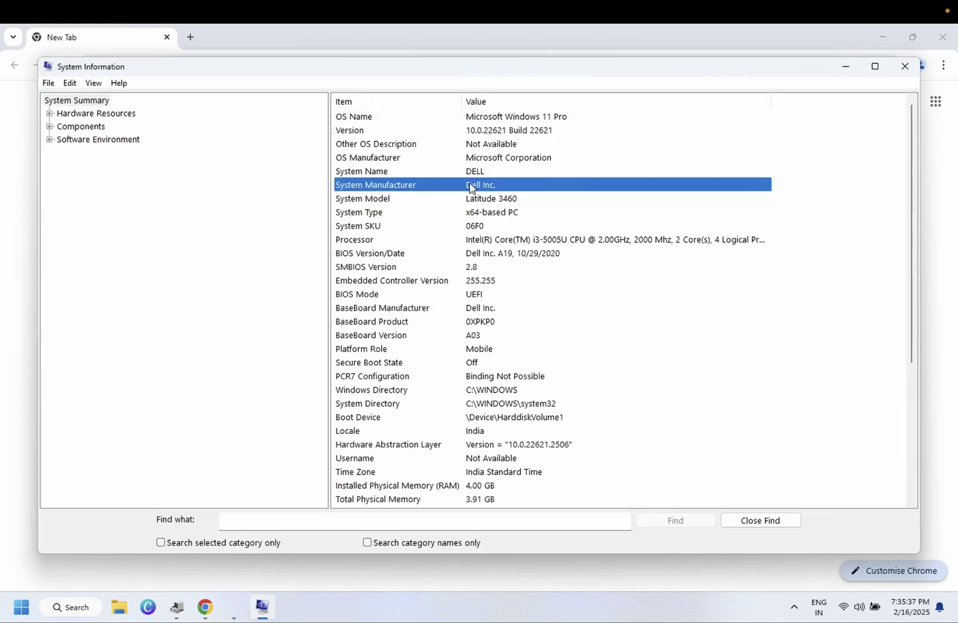
click(845, 65)
Step: Search the web for "dell drivers" in Chrome and open Dell's Drivers & Downloads support page
click(222, 65)
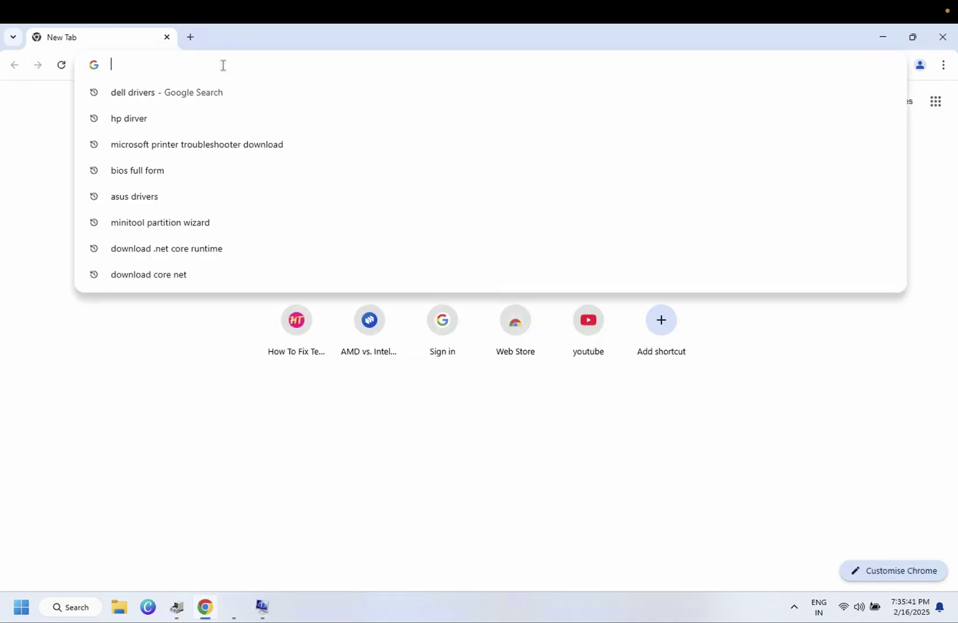
text(dell)
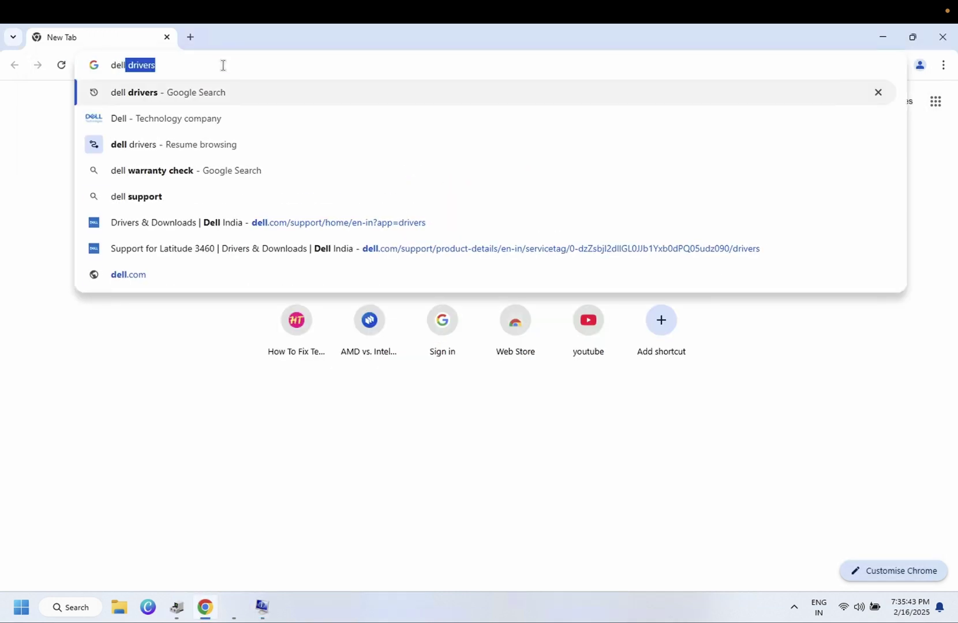
key(Return)
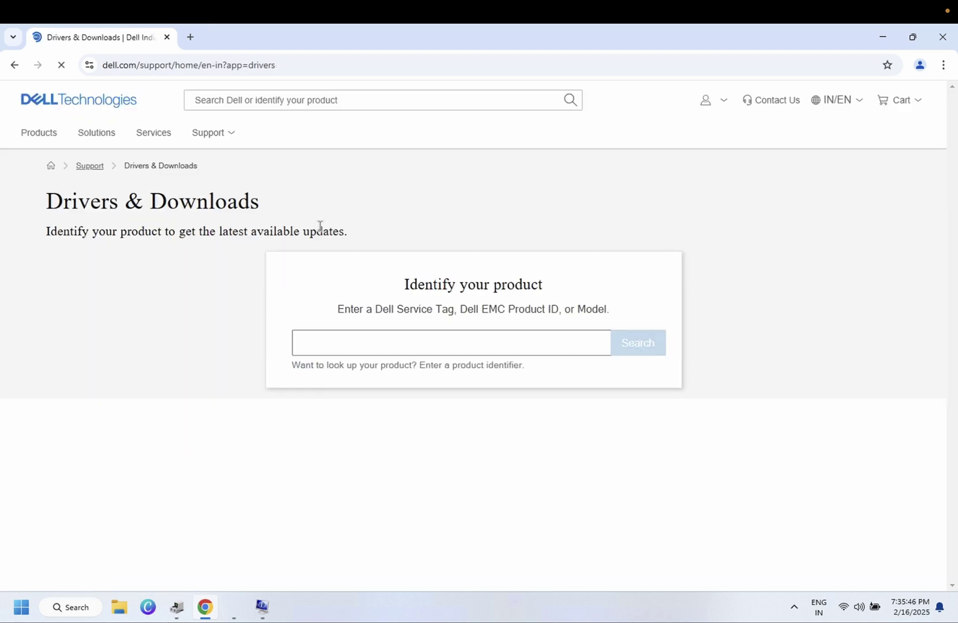
Step: Identify the product on Dell's Drivers & Downloads page with its service tag and go to the driver update options
click(340, 341)
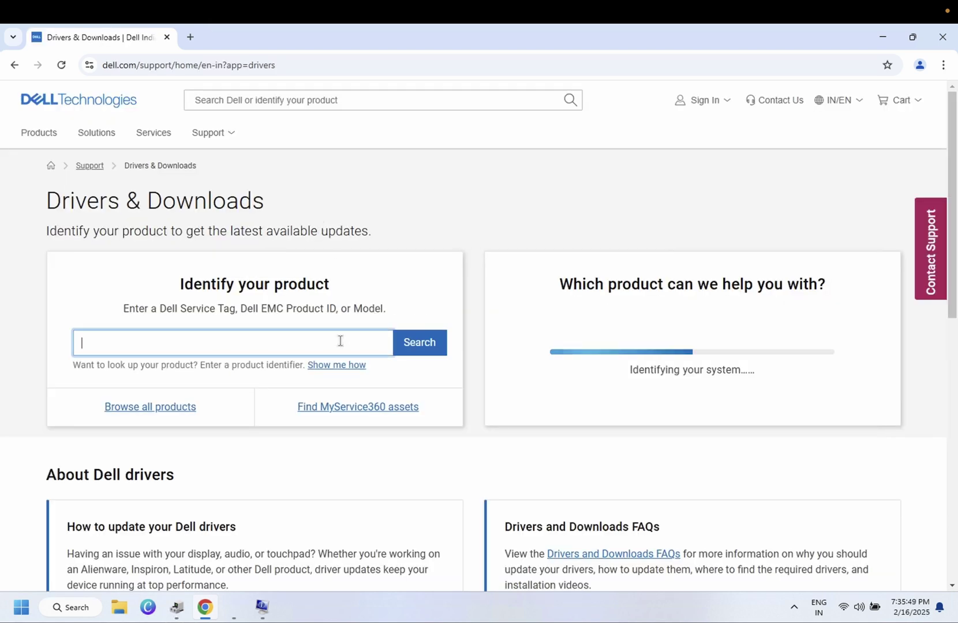
text(CLQ13F2)
click(420, 345)
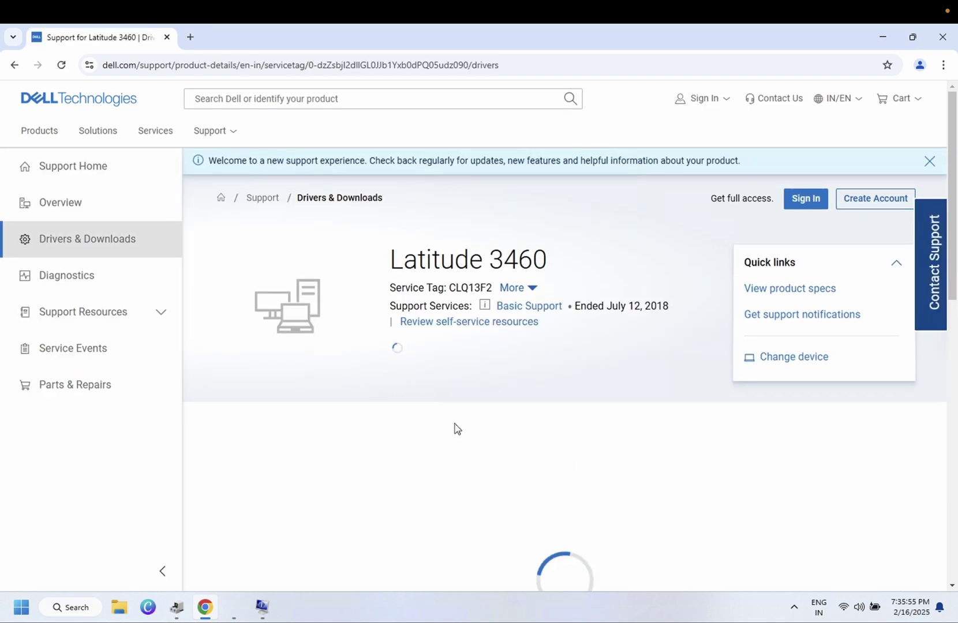
scroll(453, 426, down, 1)
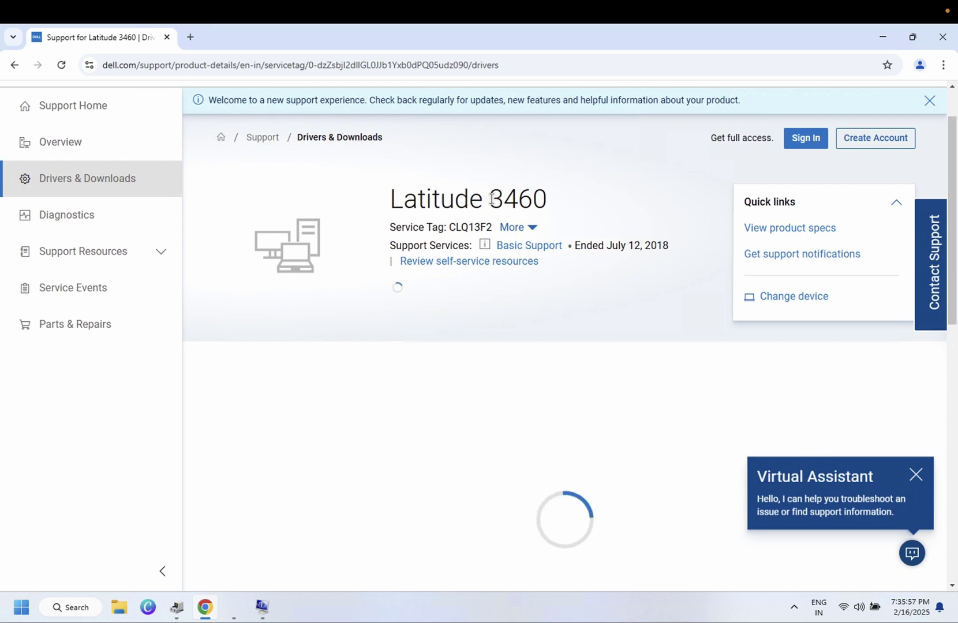
scroll(495, 297, down, 4)
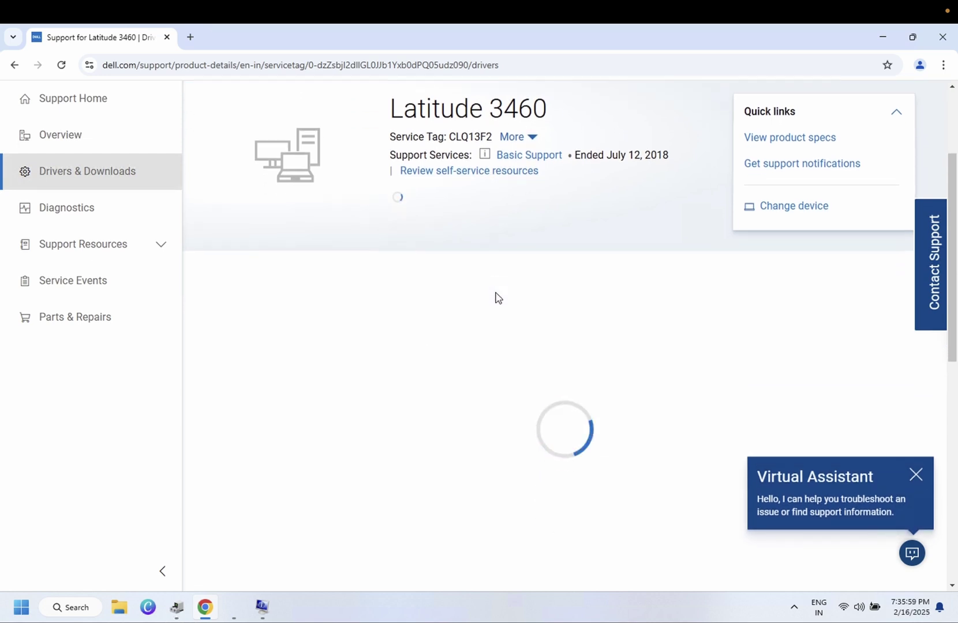
scroll(495, 297, down, 1)
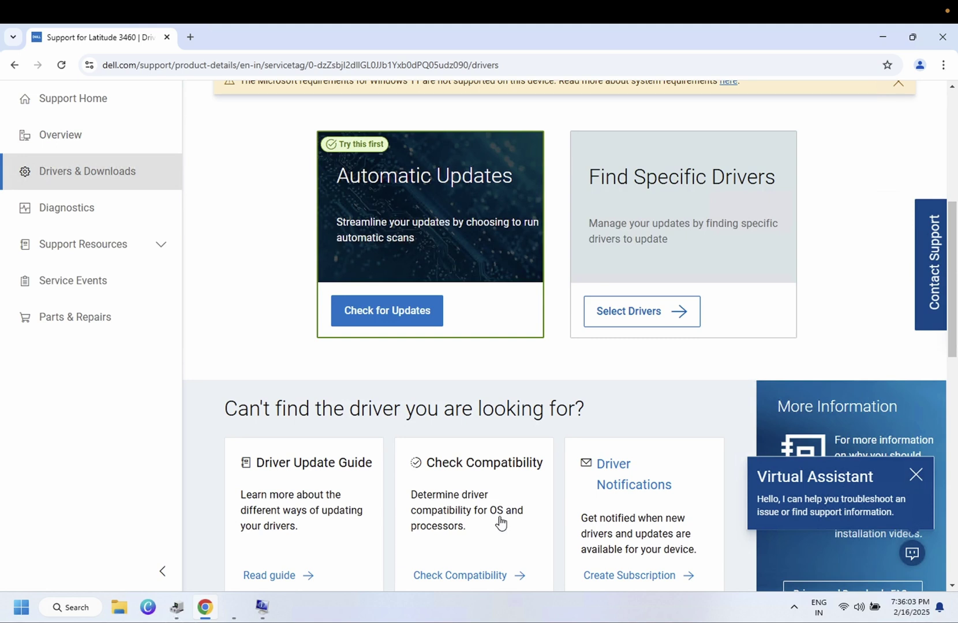
Step: Open the list of specific drivers for the Latitude 3460 on Dell's Drivers & Downloads page
scroll(499, 519, down, 1)
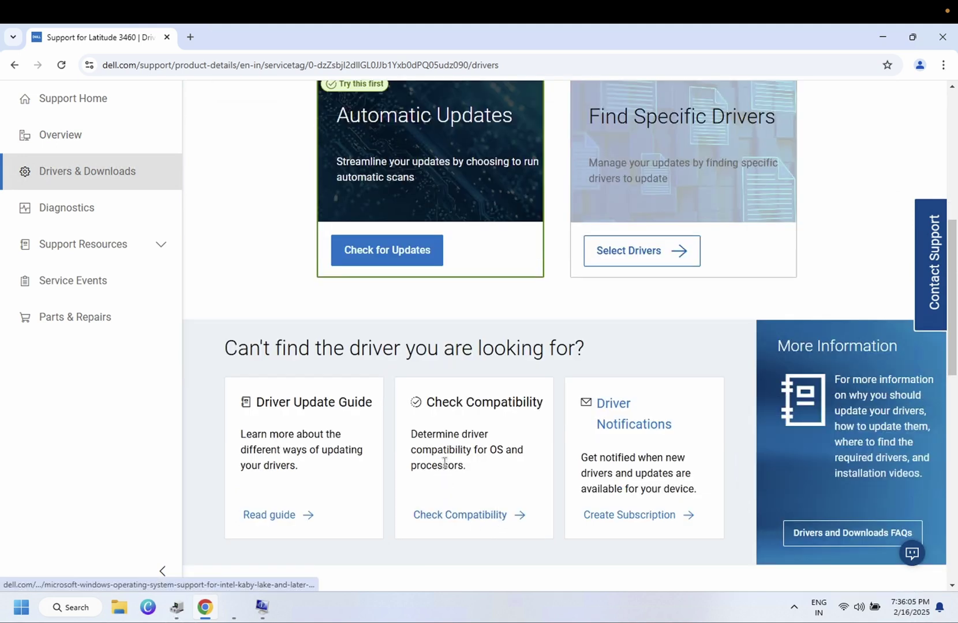
click(631, 253)
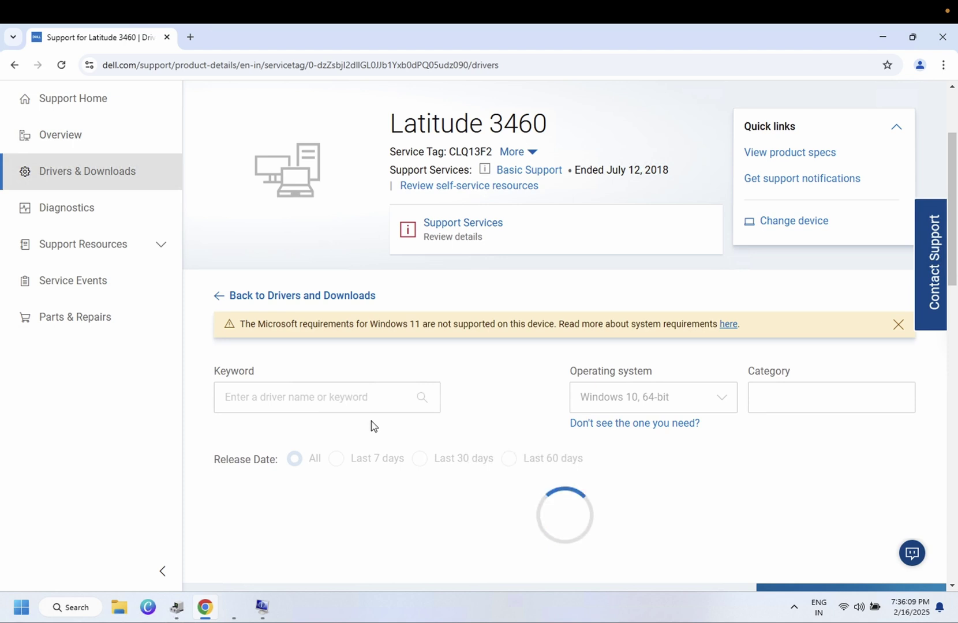
scroll(372, 424, down, 2)
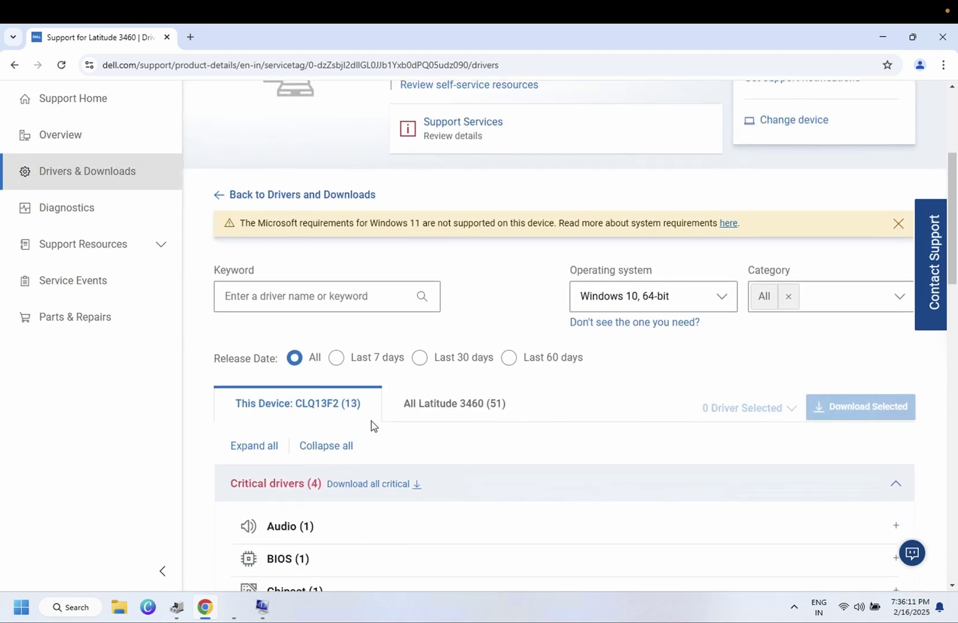
Step: Select the Dell Latitude 3460/3560 System BIOS driver in the BIOS category and download it
click(306, 565)
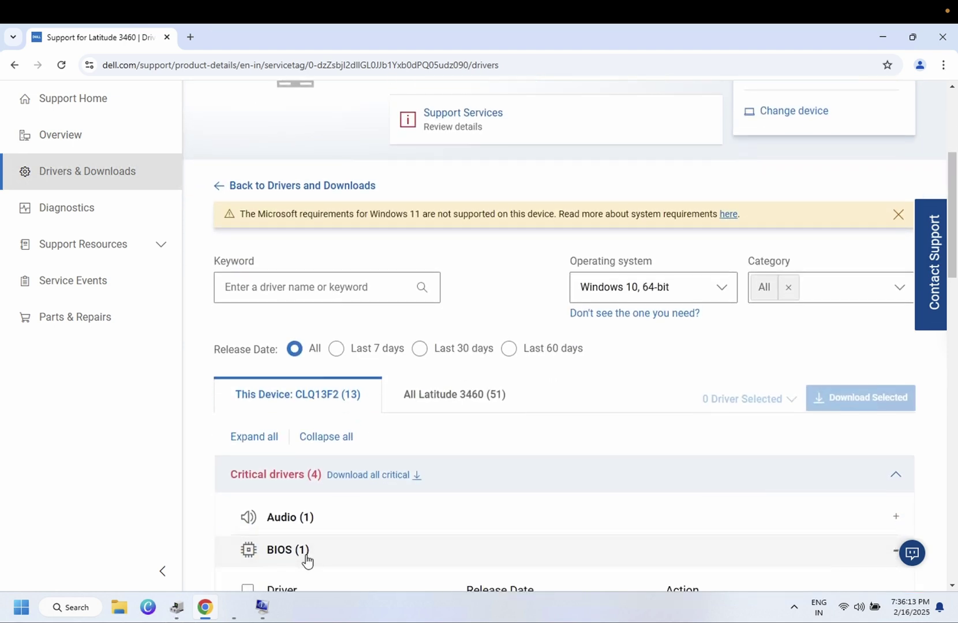
scroll(306, 563, down, 2)
scroll(300, 558, down, 1)
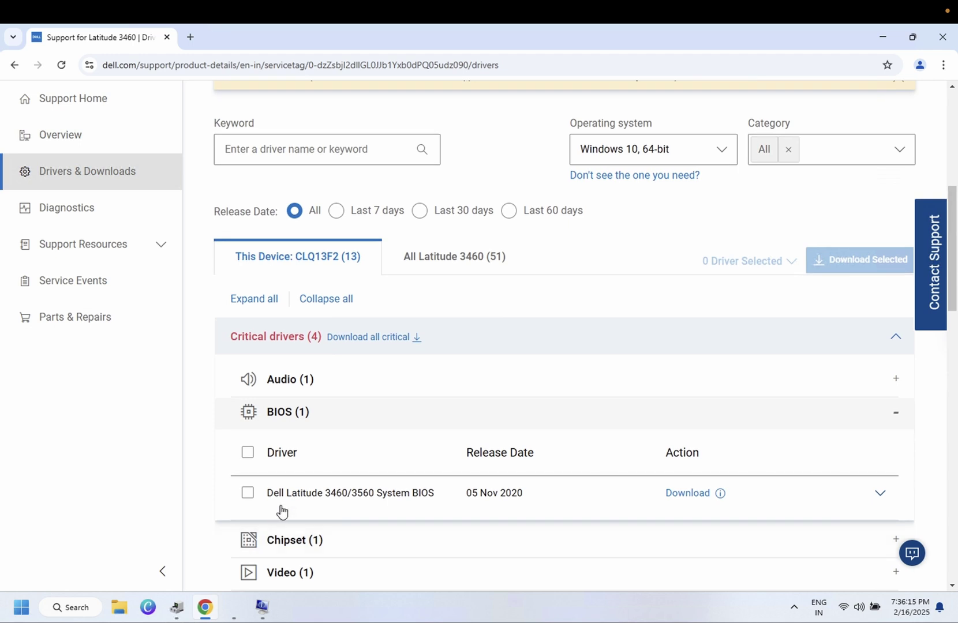
click(247, 493)
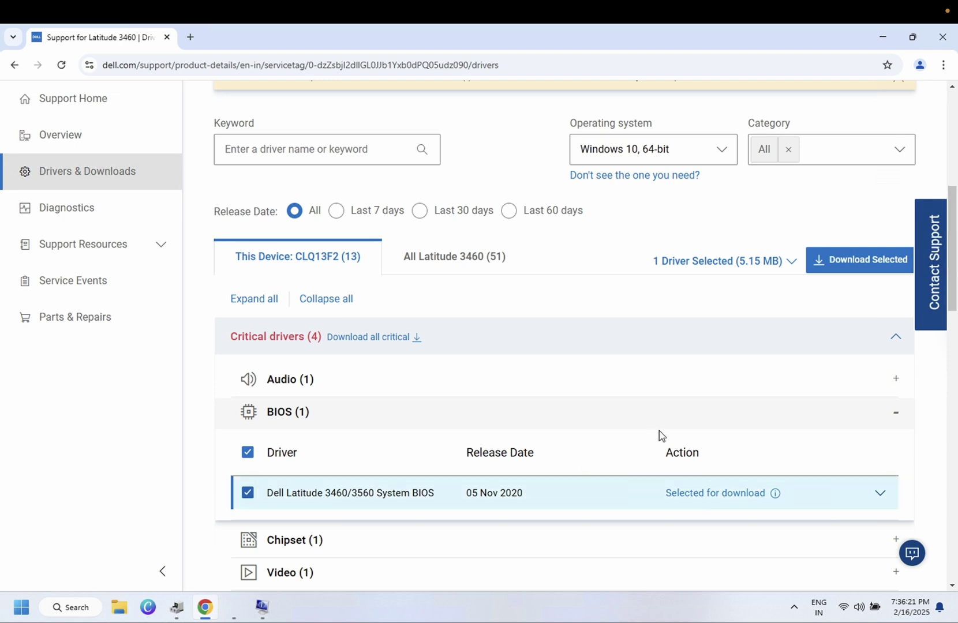
click(867, 260)
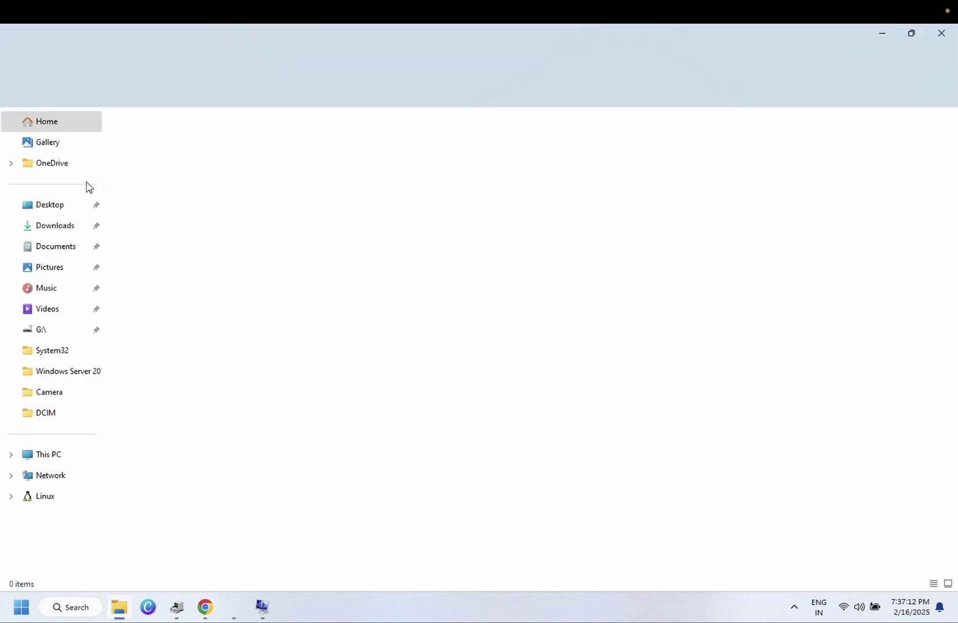
Step: Run the downloaded Latitude_3460_3560_A19 (2).exe from the Downloads folder and close File Explorer
click(51, 231)
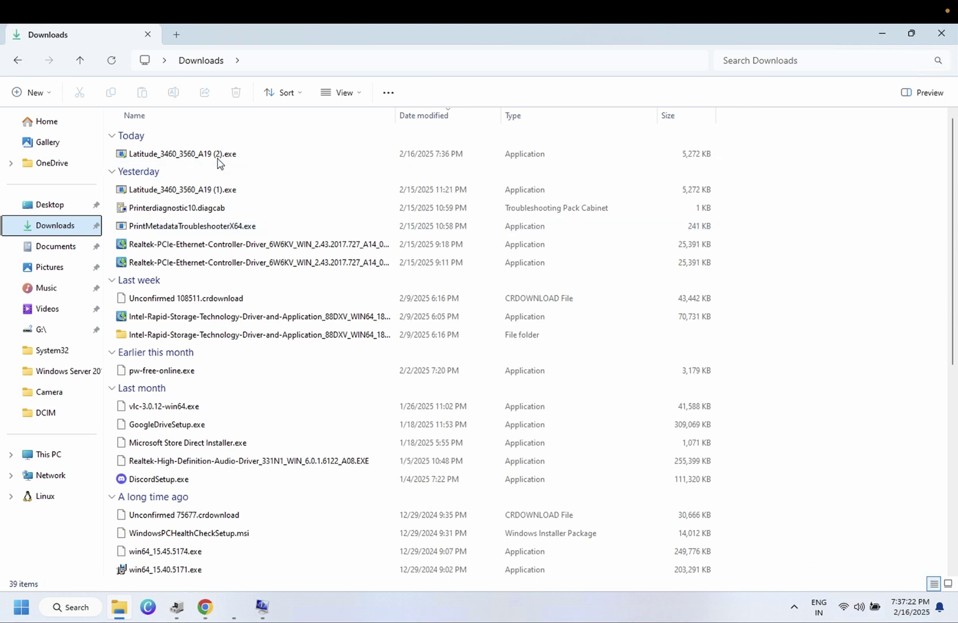
double_click(199, 156)
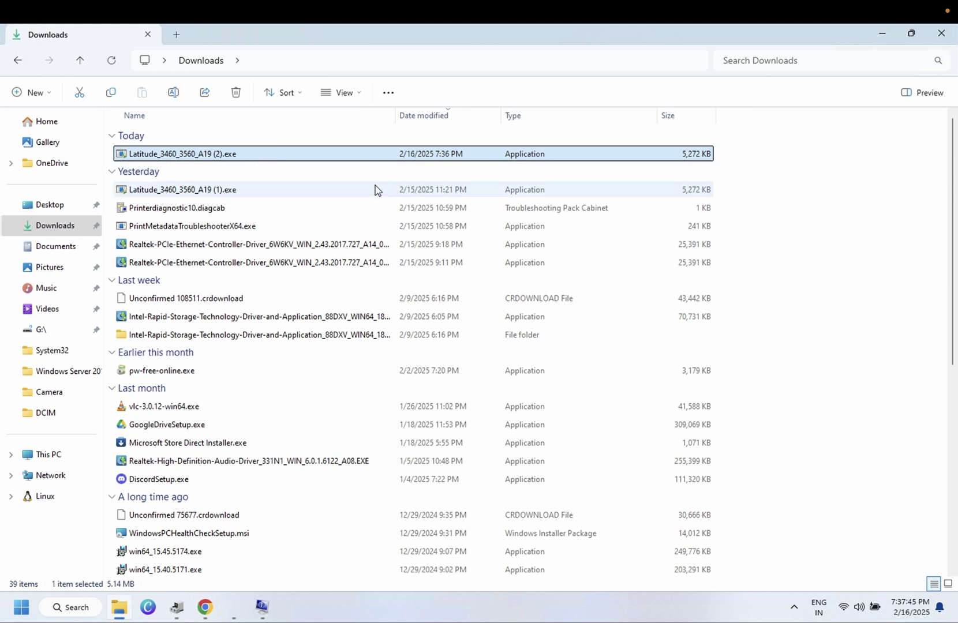
click(941, 33)
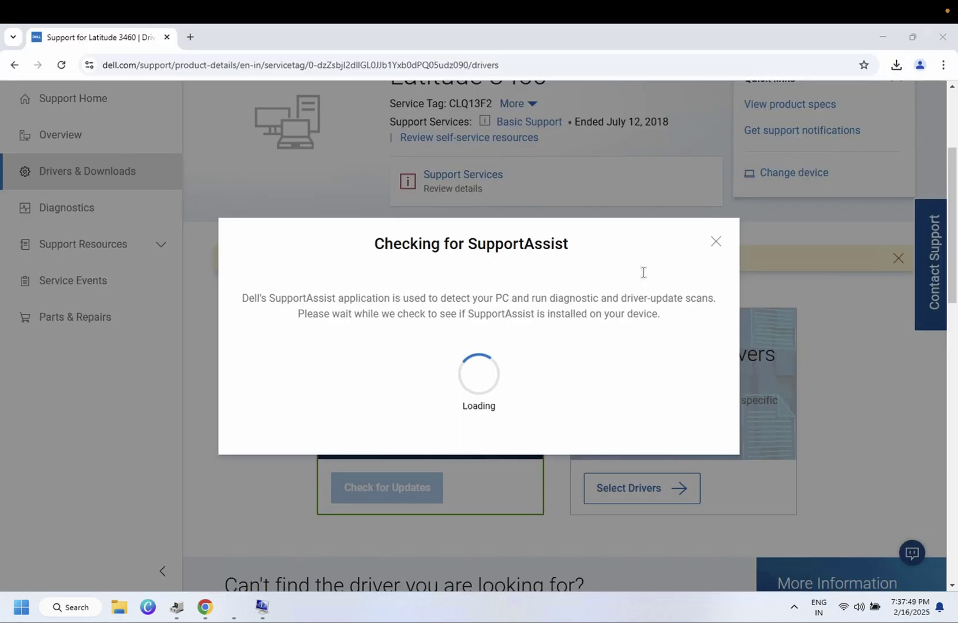
Step: Dismiss Dell's SupportAssist check and go back to the Latitude 3460 driver update options
click(716, 188)
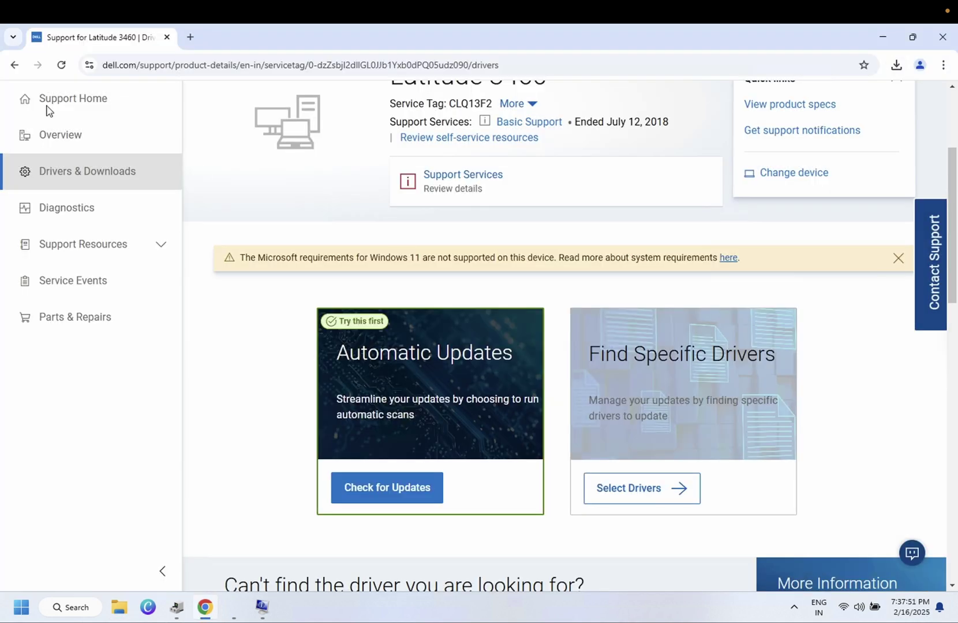
click(19, 69)
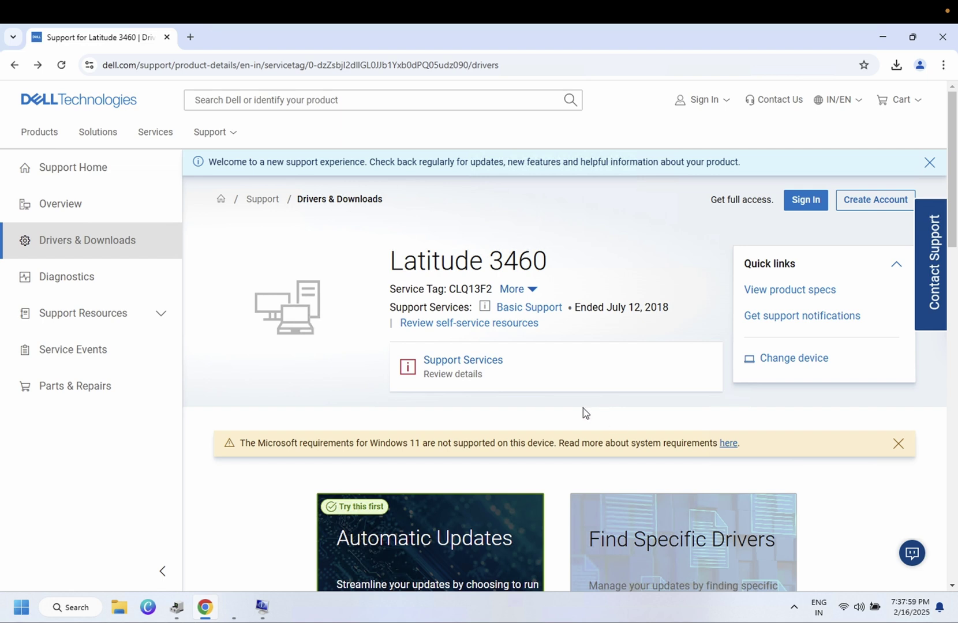
scroll(582, 408, down, 2)
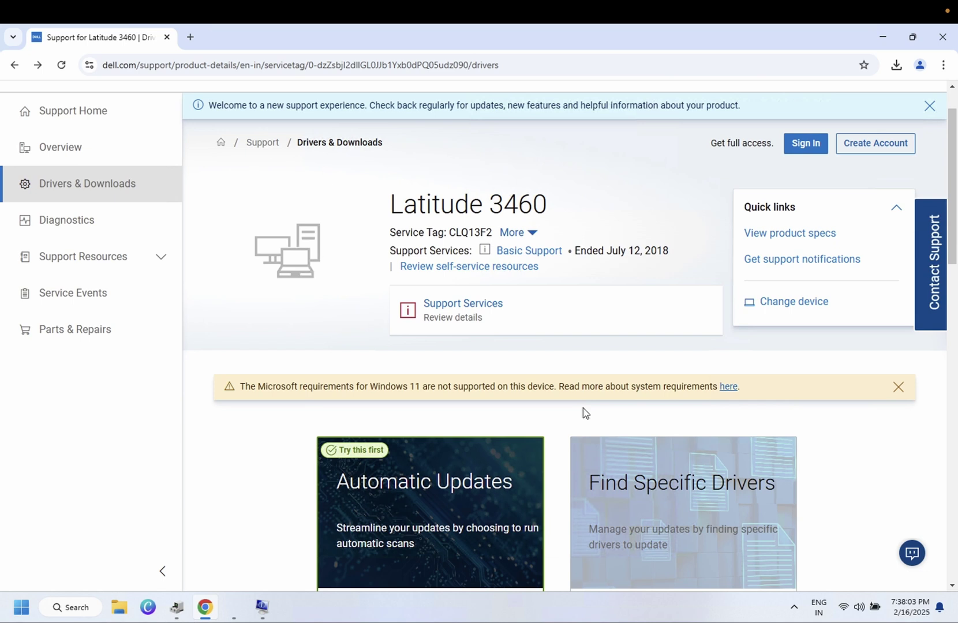
scroll(582, 411, down, 1)
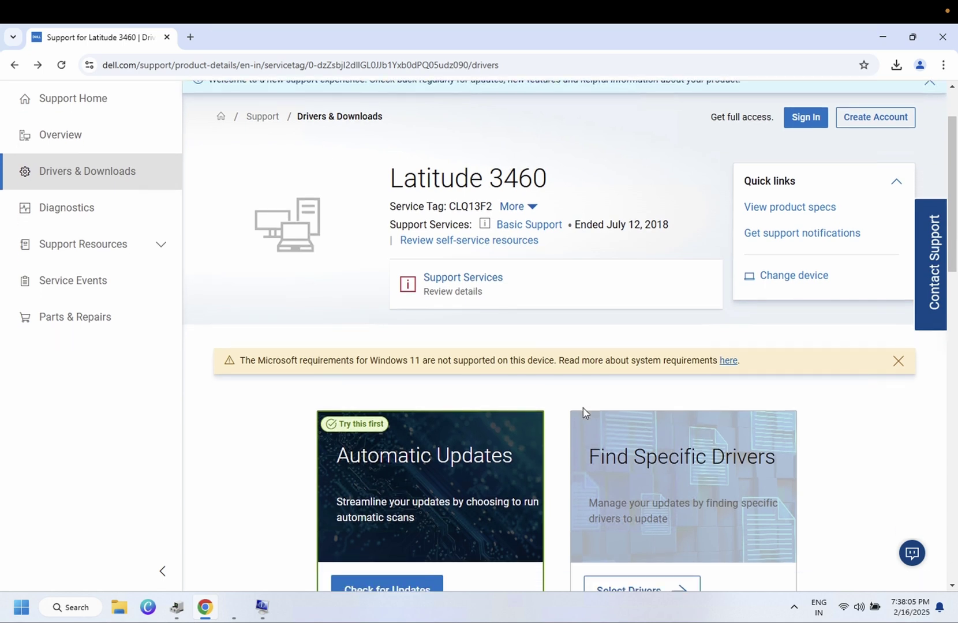
scroll(582, 412, down, 1)
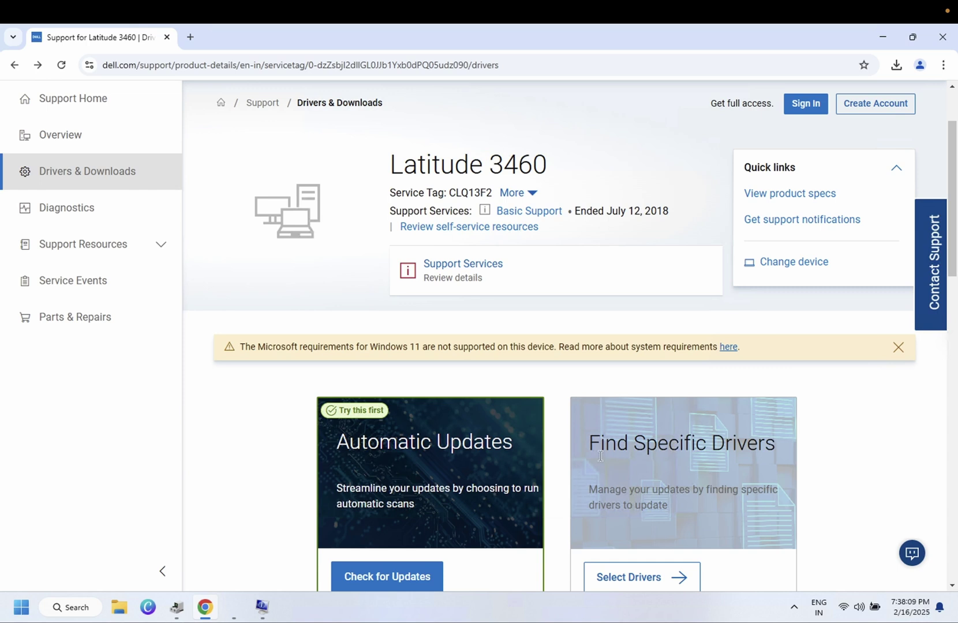
Step: Bring up Device Manager and expand the Cameras category to examine the Integrated Webcam entry
click(176, 607)
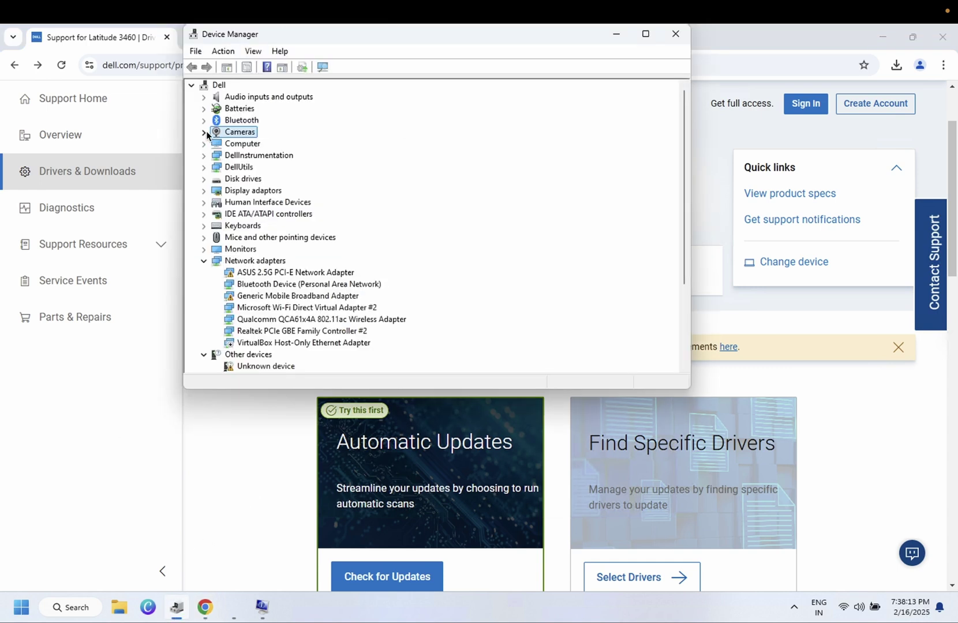
click(205, 133)
click(260, 143)
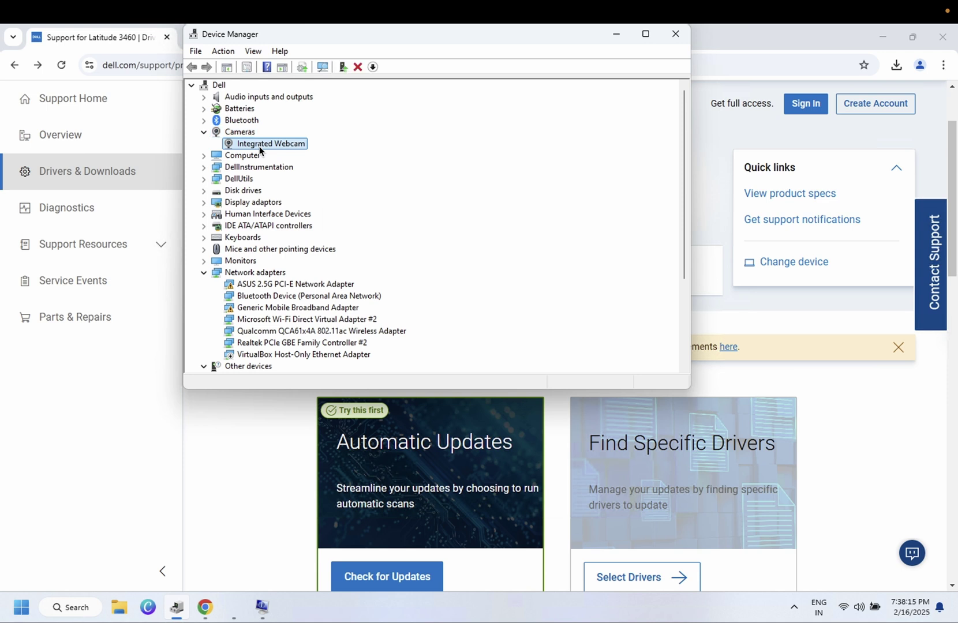
click(213, 133)
click(250, 145)
click(239, 133)
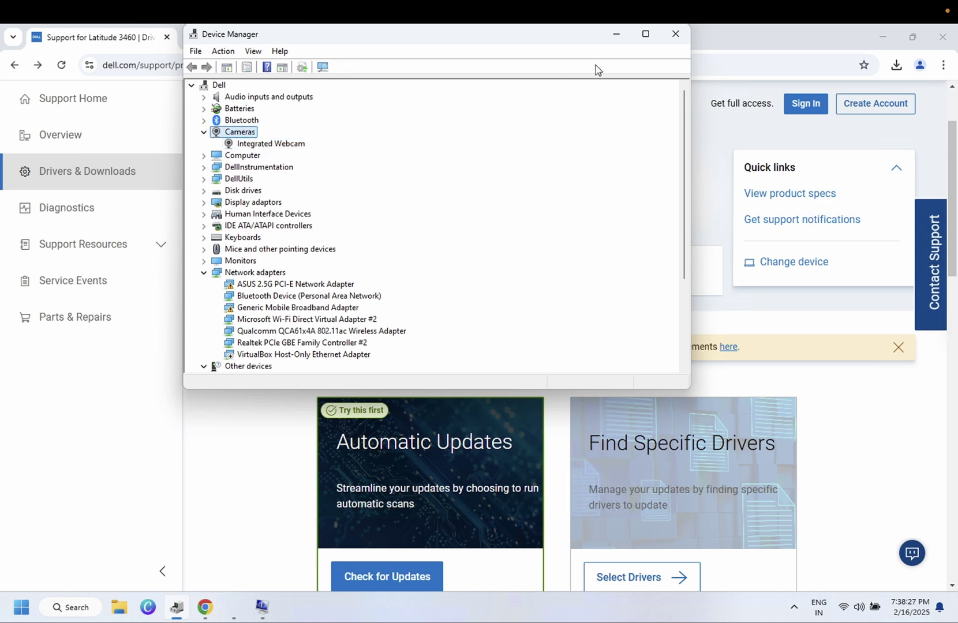
Step: Minimize Device Manager and start Dell's automatic check for driver updates in Chrome
click(616, 37)
scroll(421, 428, down, 1)
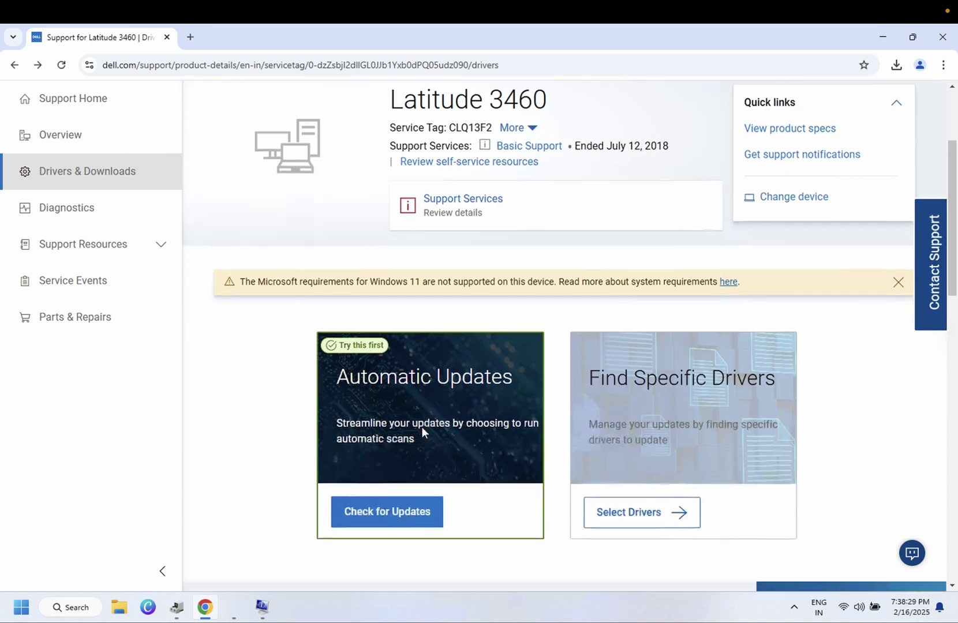
click(384, 510)
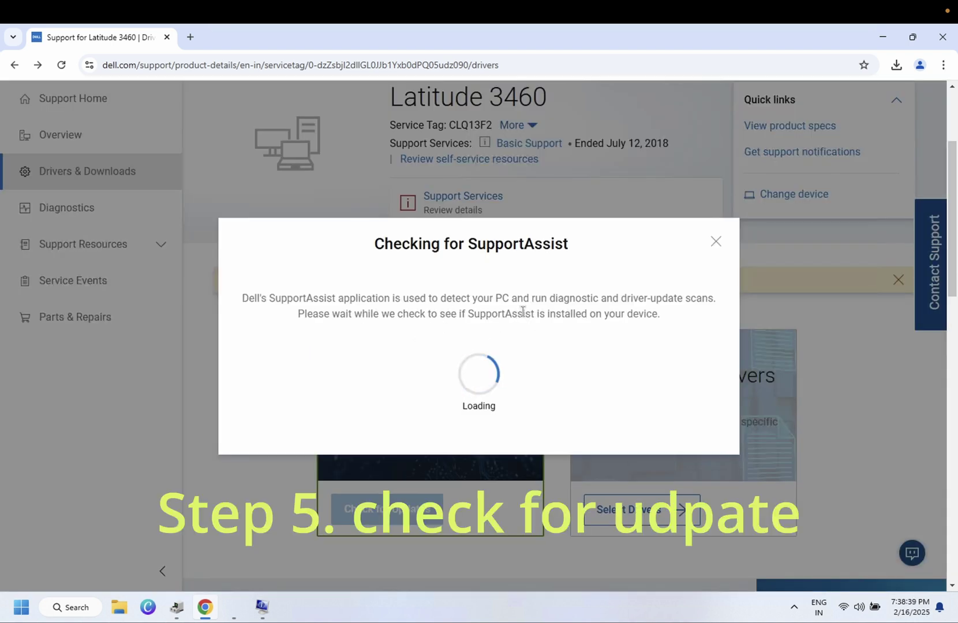
Step: Search Windows for "check", open Windows Update, start a check for updates and minimize Settings
click(74, 605)
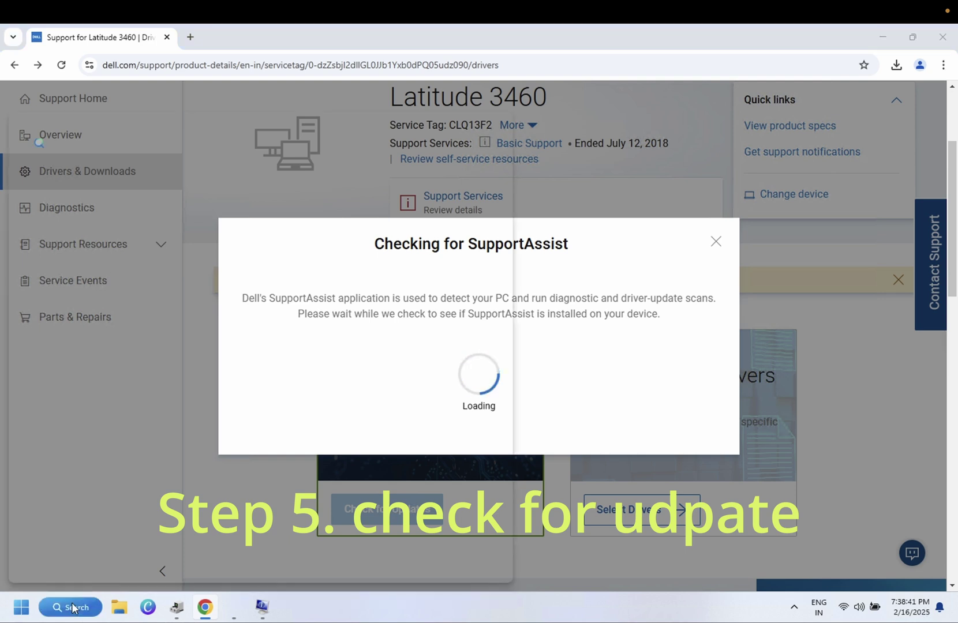
text(check)
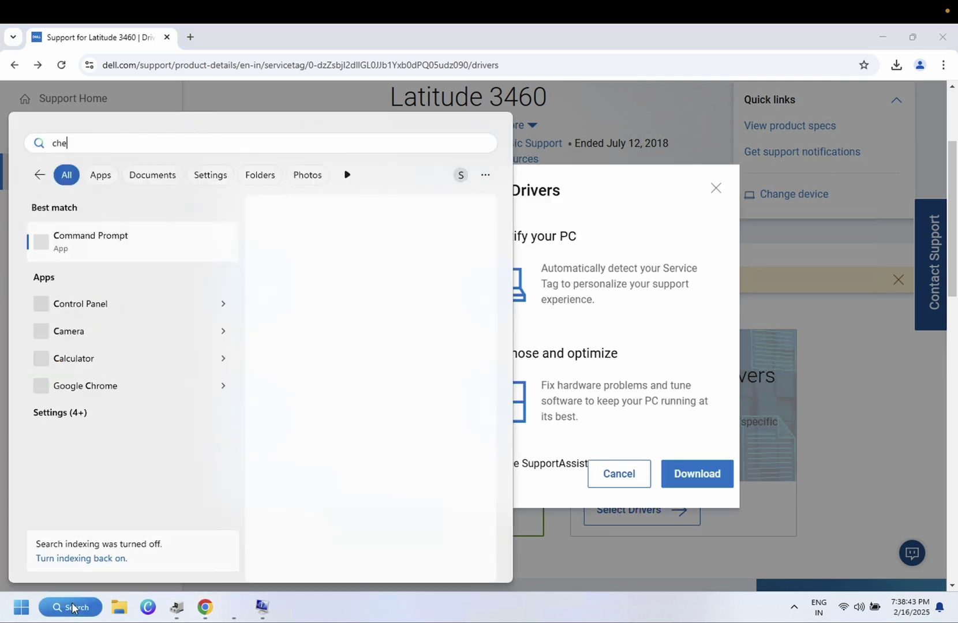
click(145, 250)
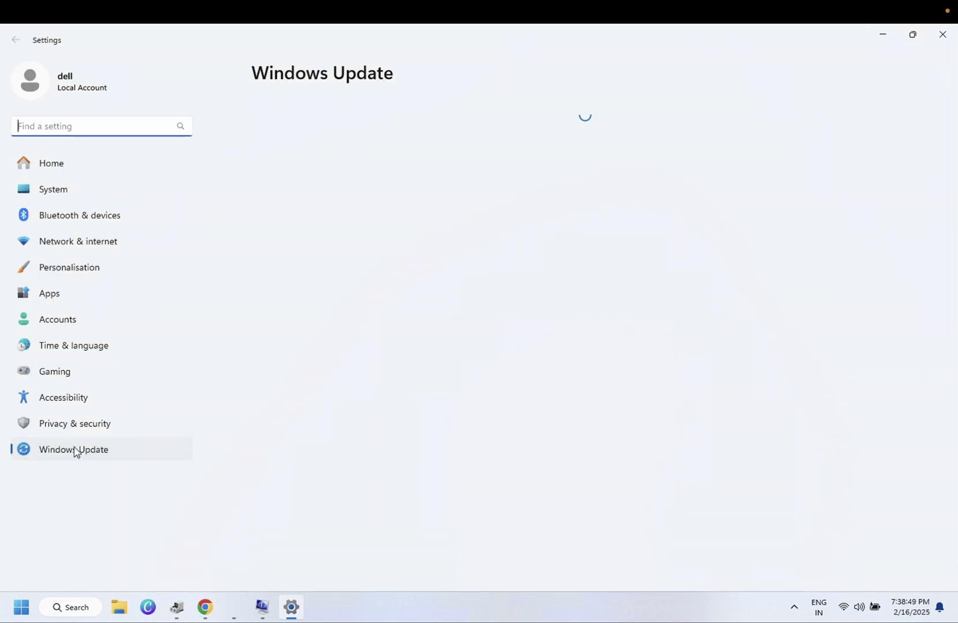
click(81, 456)
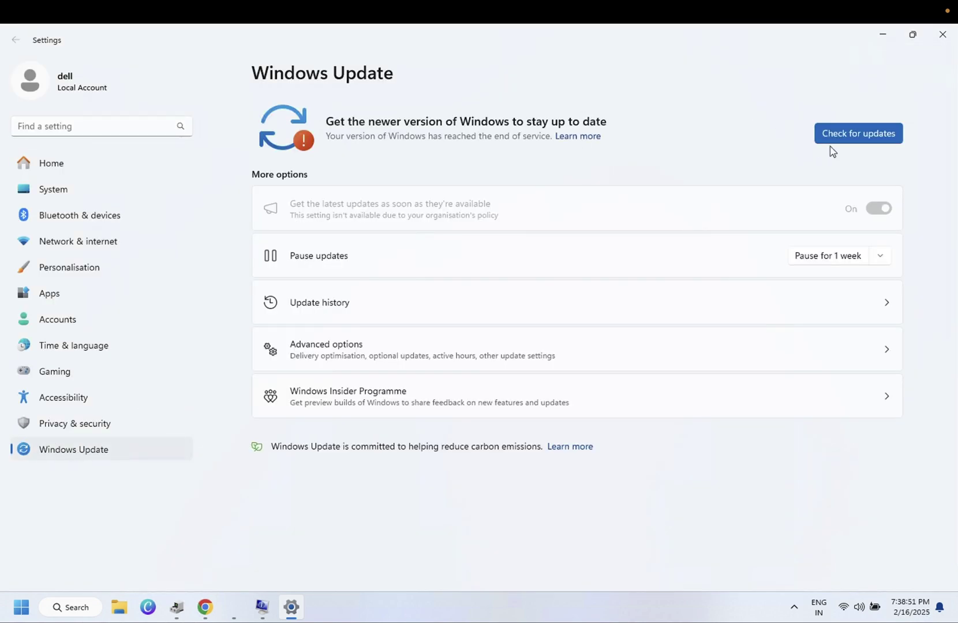
click(845, 136)
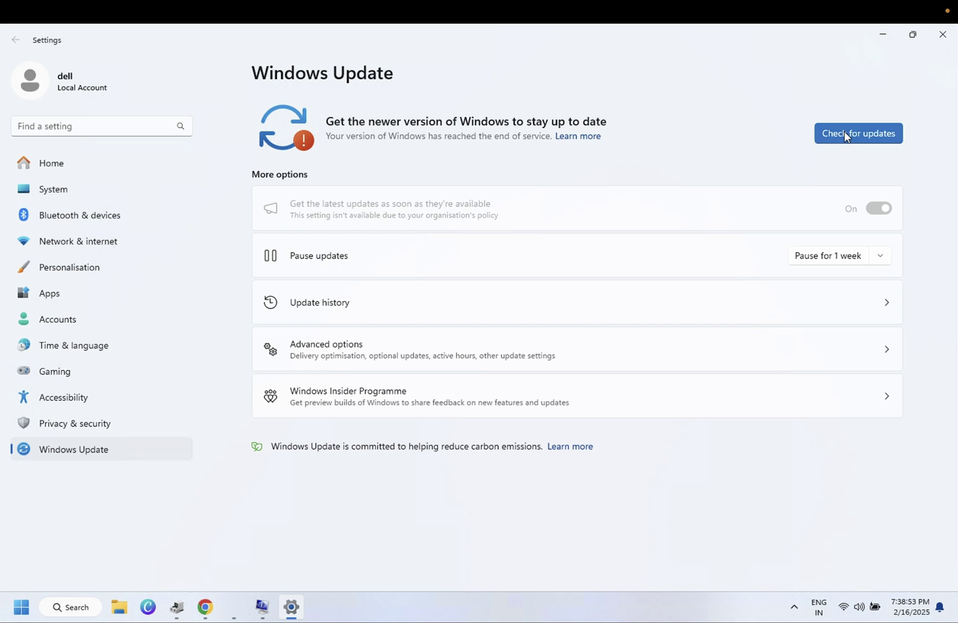
click(840, 139)
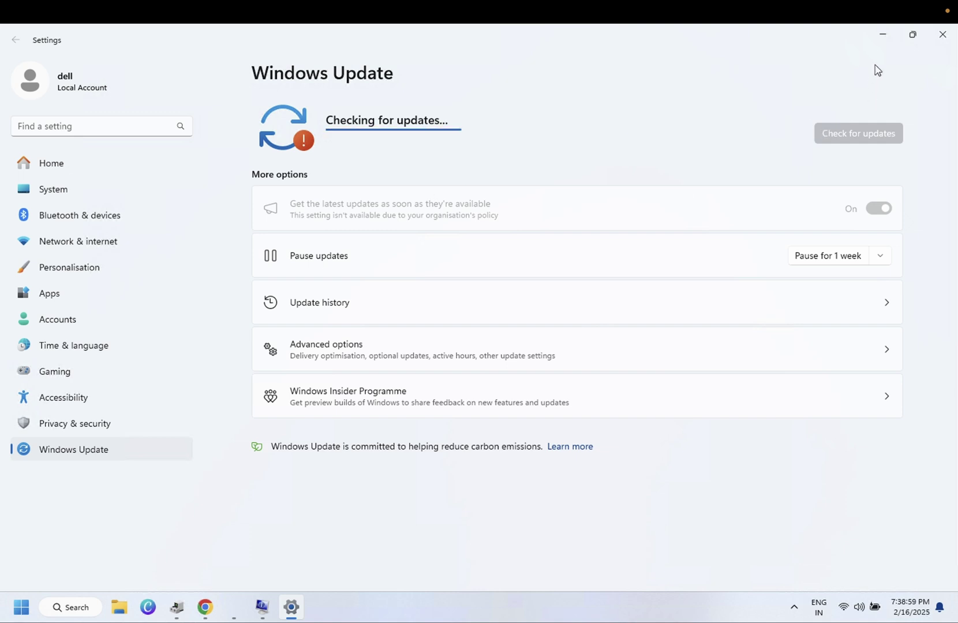
click(882, 36)
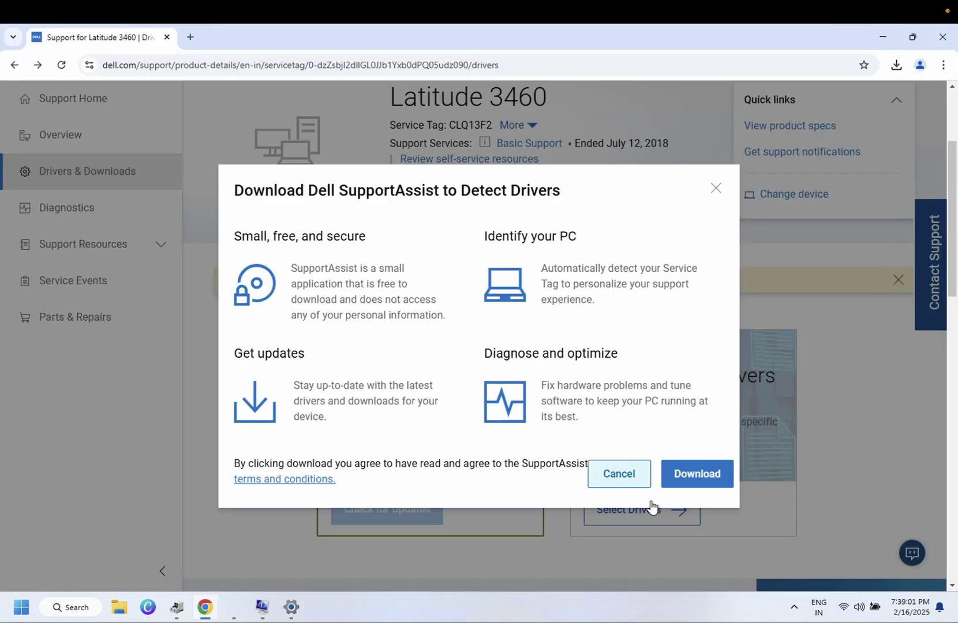
Step: Close the Dell SupportAssist download offer and minimize Chrome to show the desktop
click(715, 189)
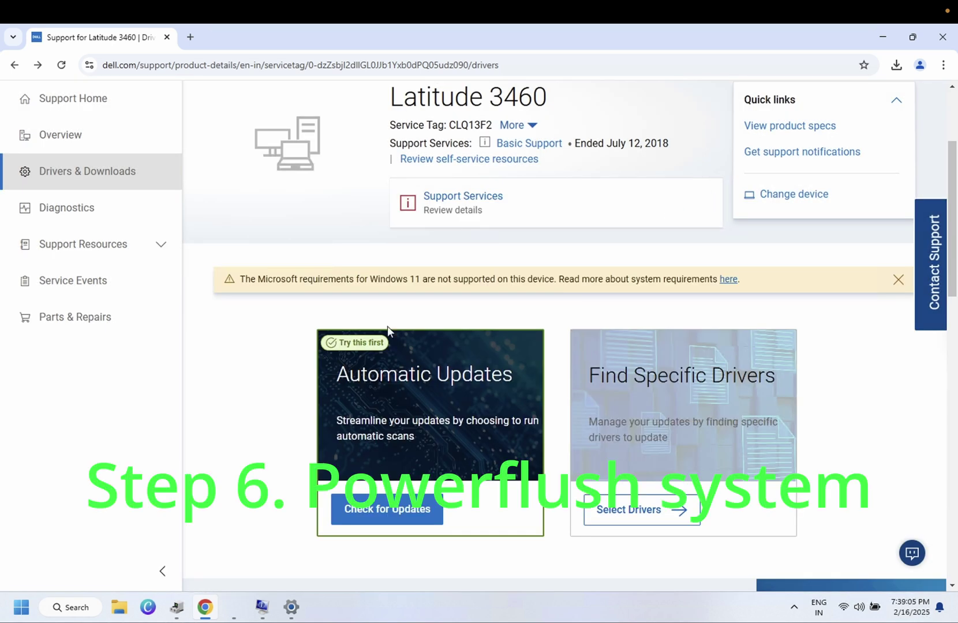
scroll(387, 326, up, 3)
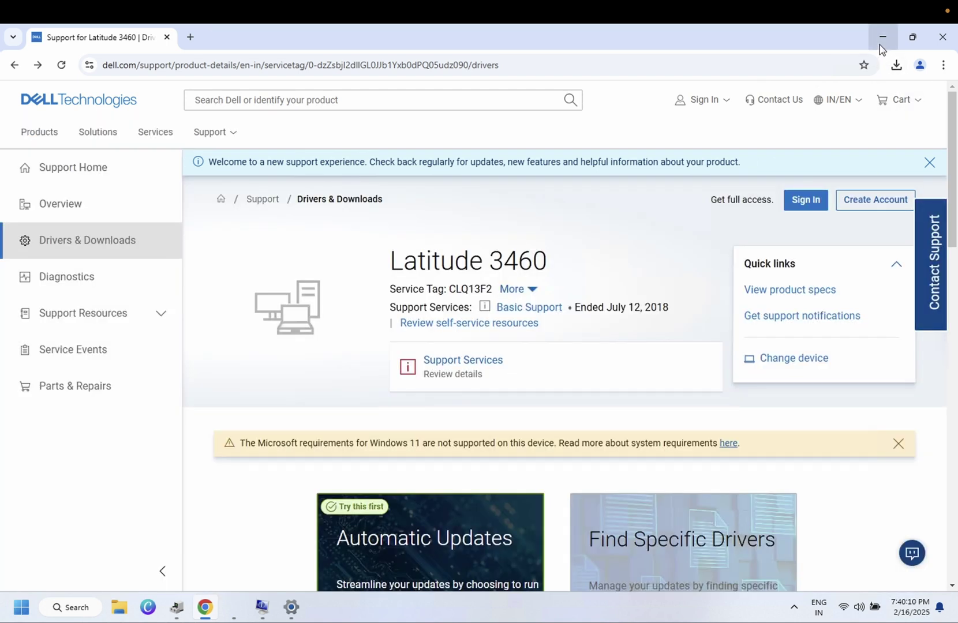
click(880, 41)
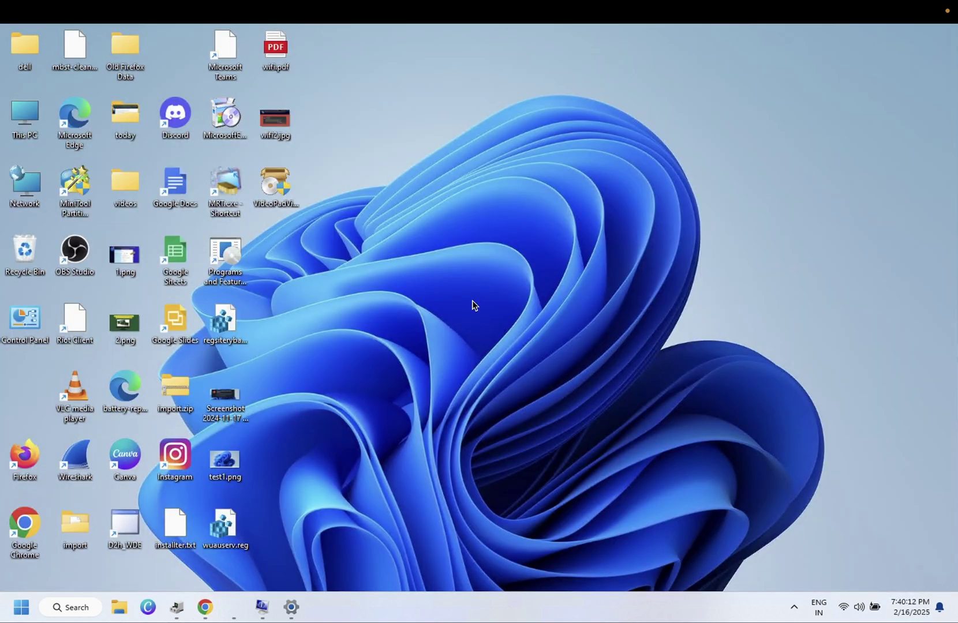